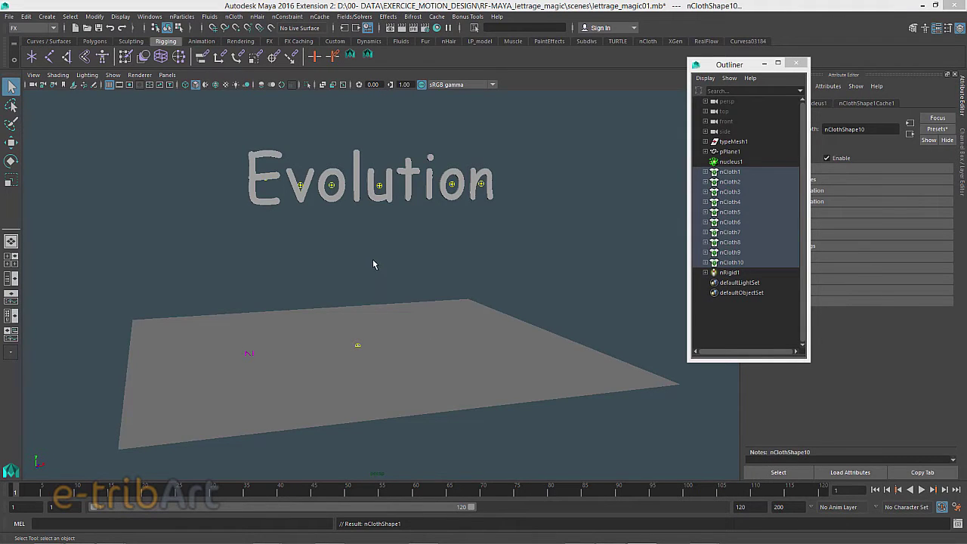
Create a new default 3D Type object in the scene below the Evolution lettering
alt+drag(373, 264, 392, 273)
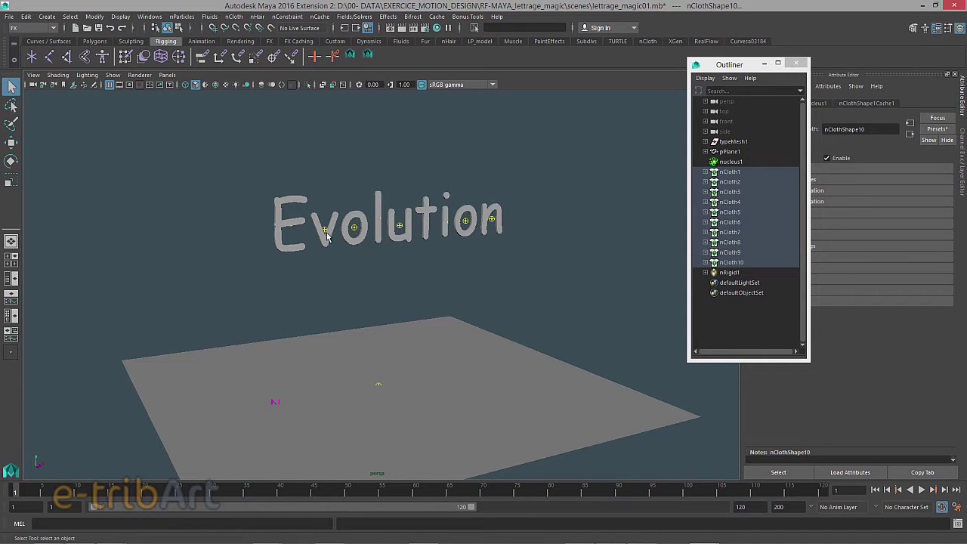
click(300, 233)
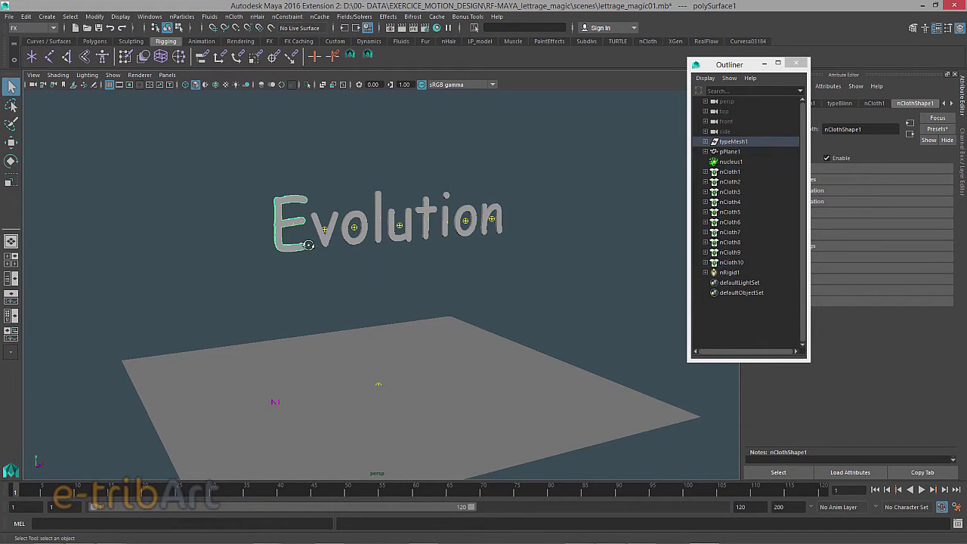
scroll(311, 248, up, 6)
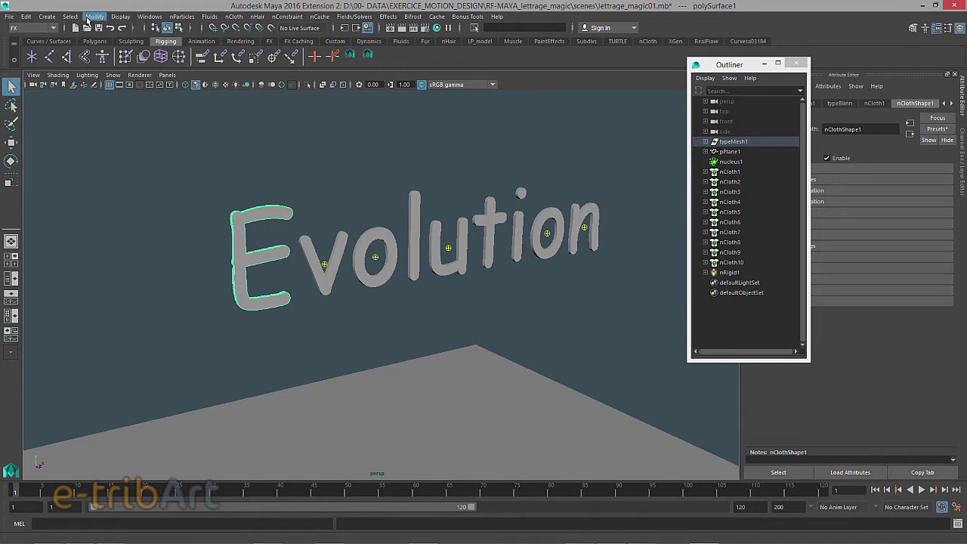
click(49, 17)
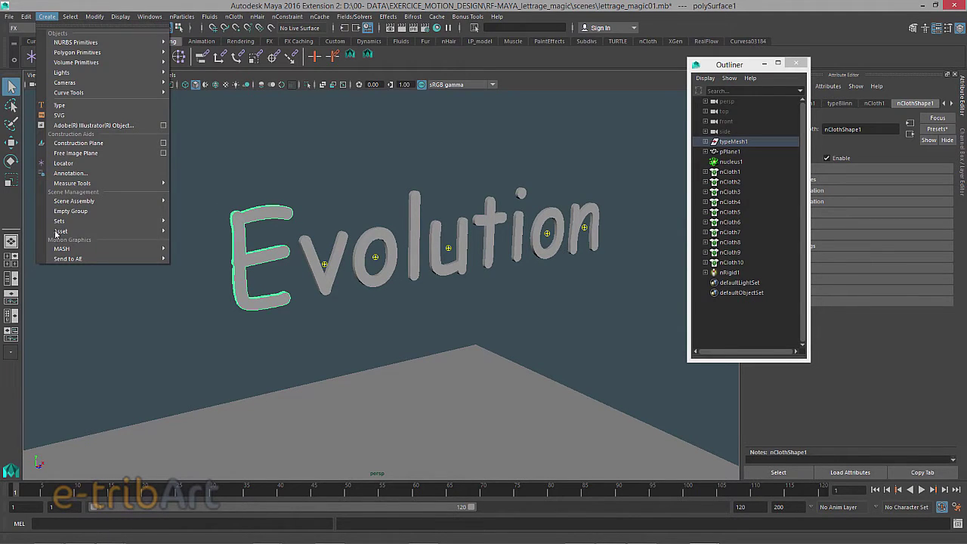
mouse_move(65, 249)
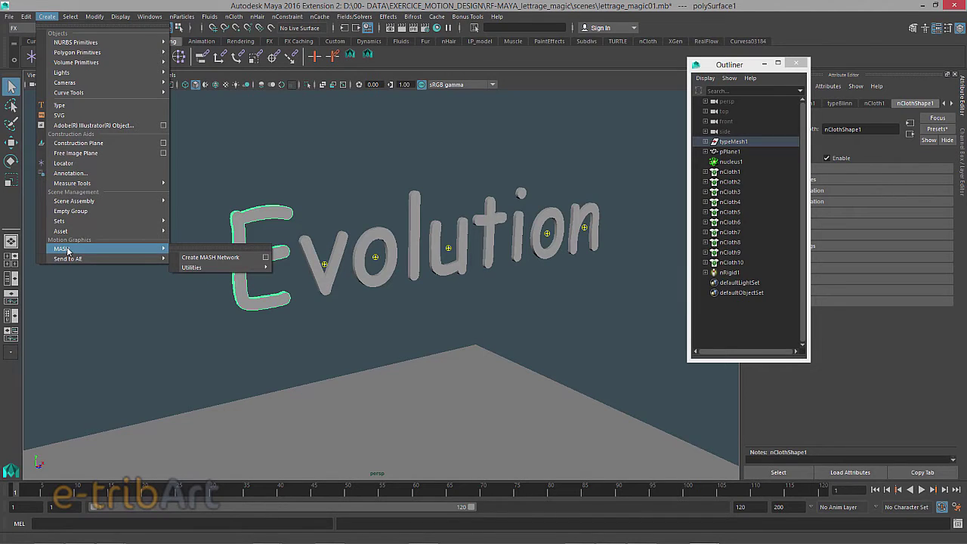
click(65, 107)
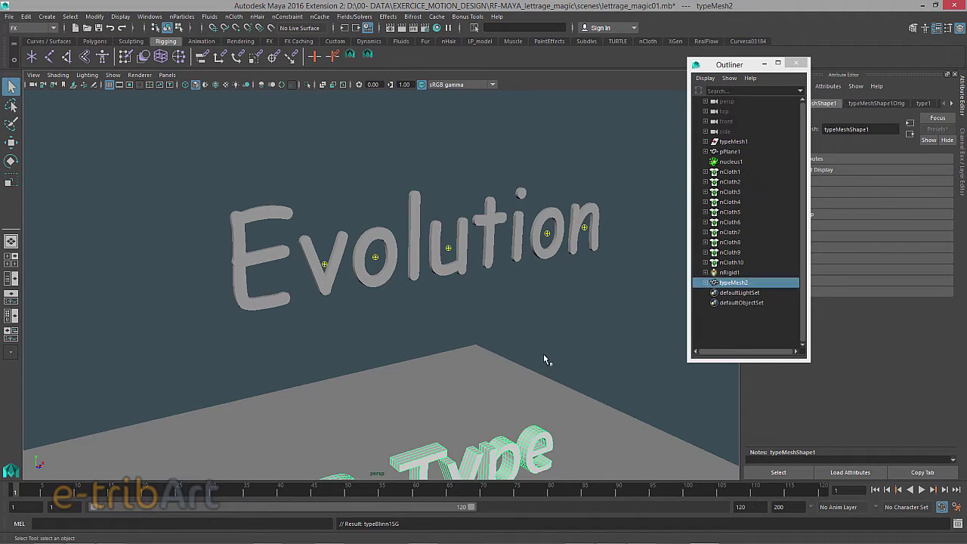
Examine the new type object's text field and its geometry extrusion settings
alt+drag(543, 353, 490, 290)
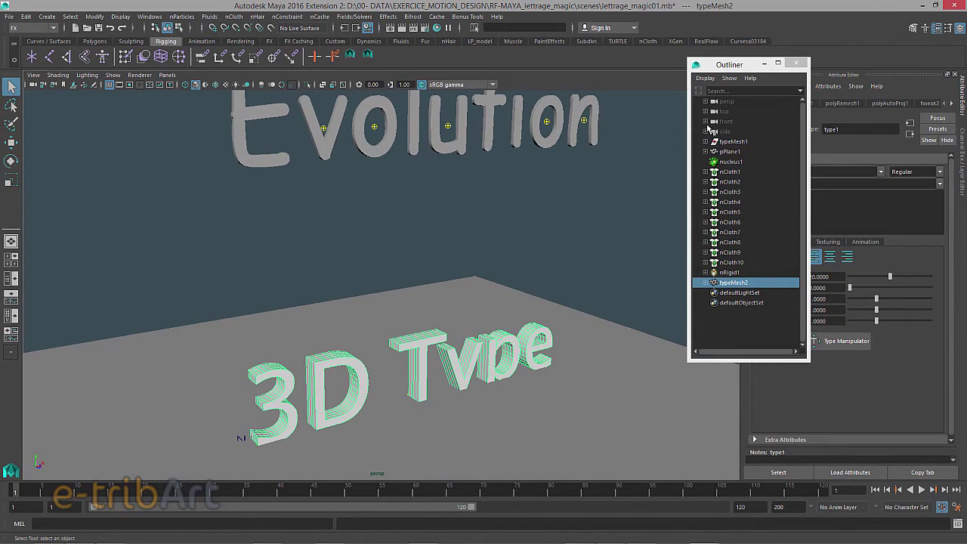
drag(737, 66, 672, 65)
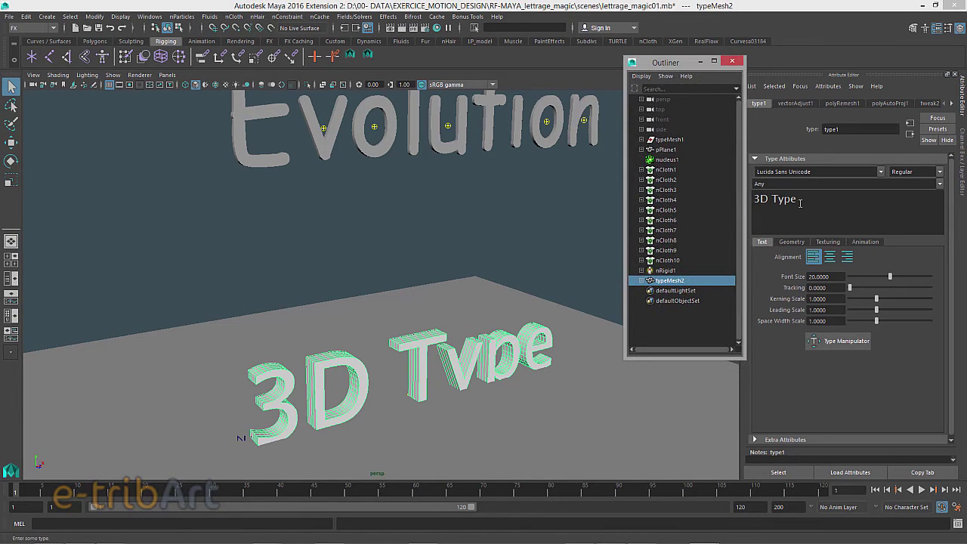
drag(799, 202, 755, 200)
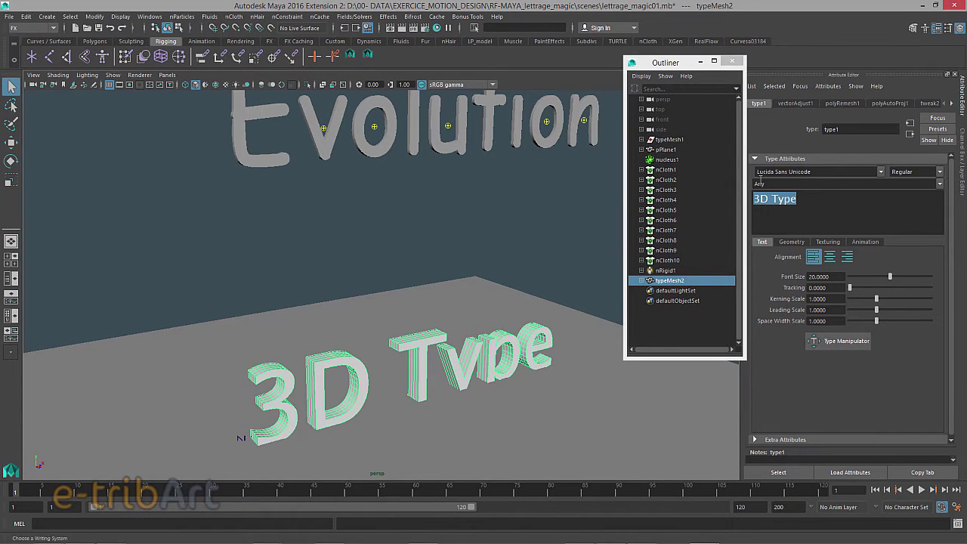
click(791, 243)
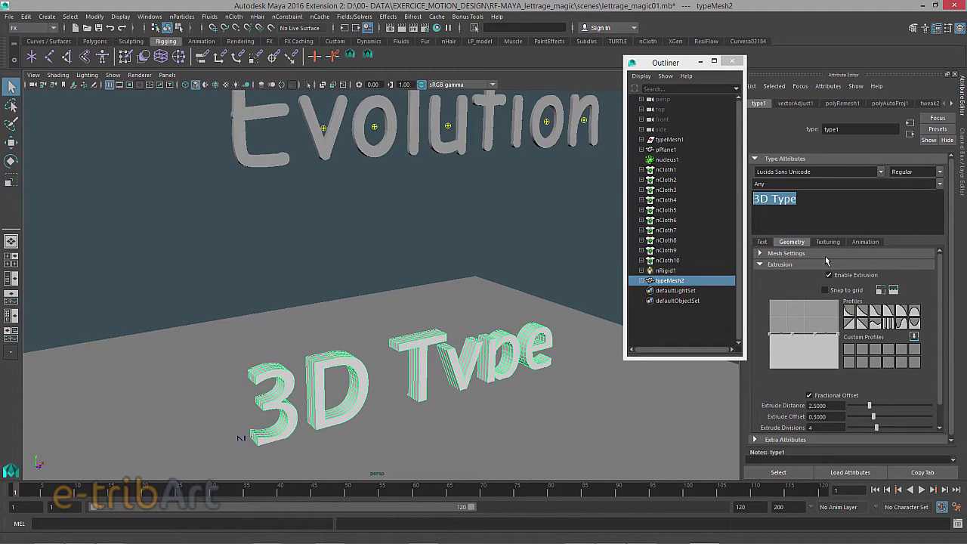
alt+drag(416, 359, 390, 319)
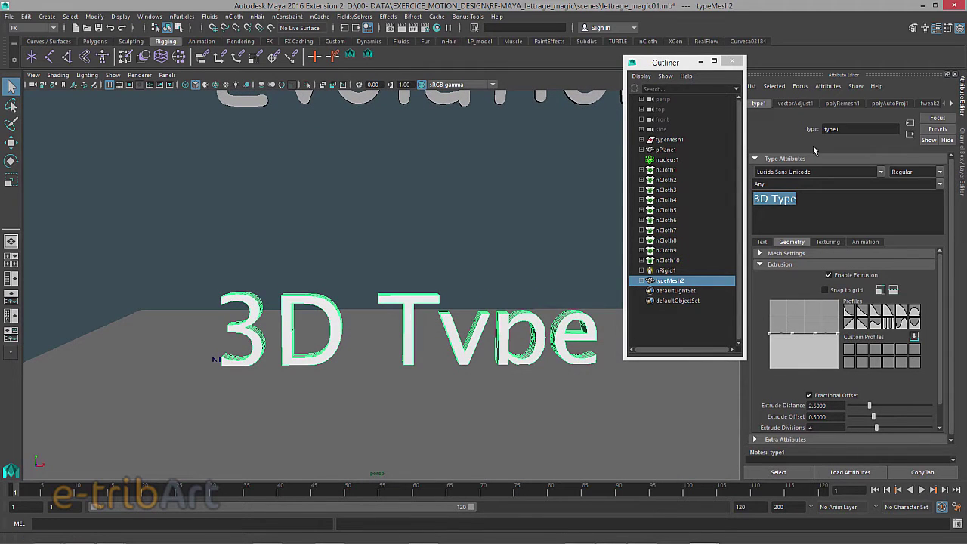
Delete the typeMesh2 demonstration text and select nRigid1
click(668, 284)
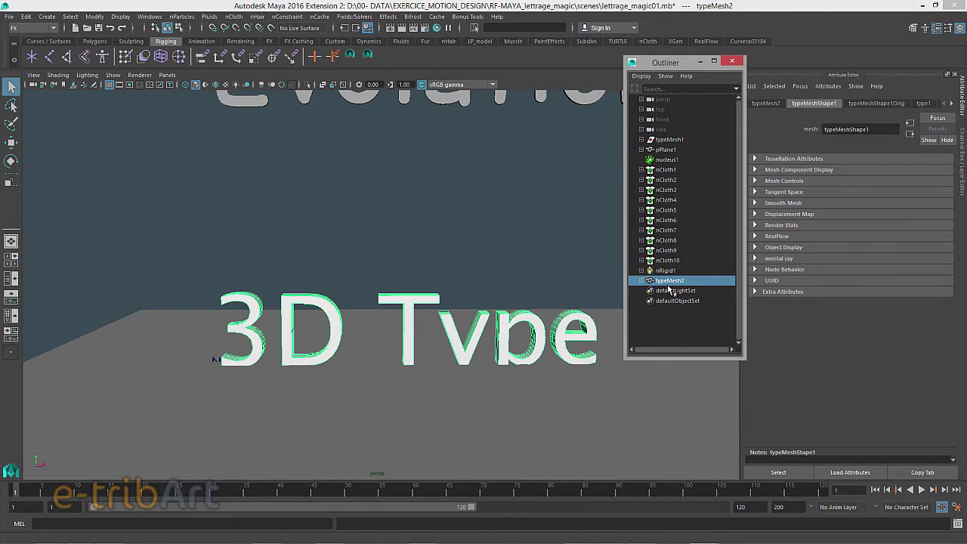
key(Delete)
click(670, 271)
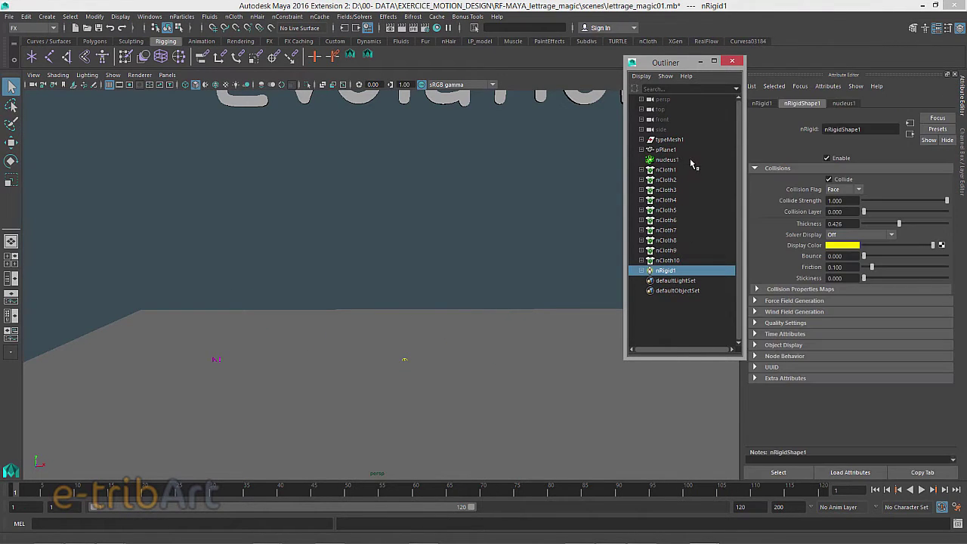
Expand typeMesh1 in the scene hierarchy and select polySurface1, the letter E
click(669, 139)
click(642, 140)
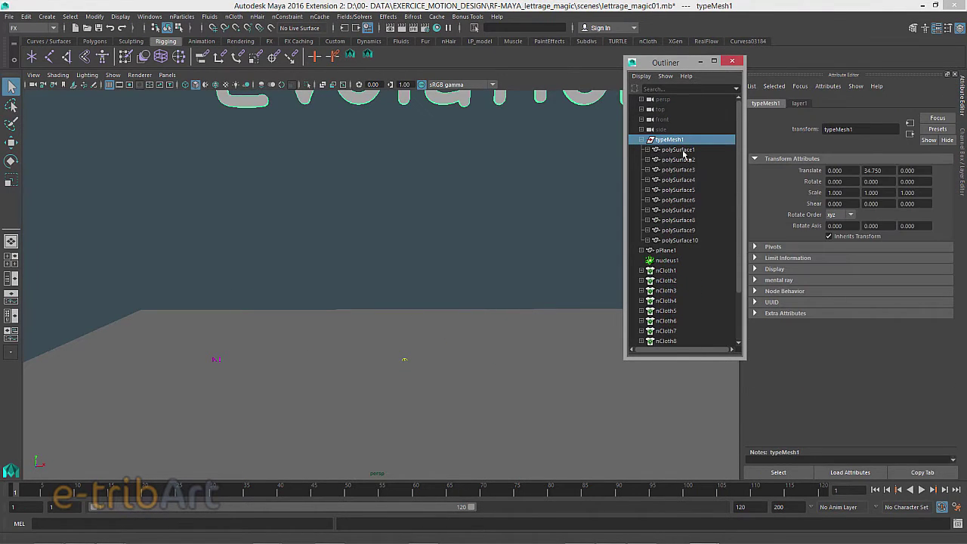
click(678, 150)
alt+drag(582, 177, 330, 329)
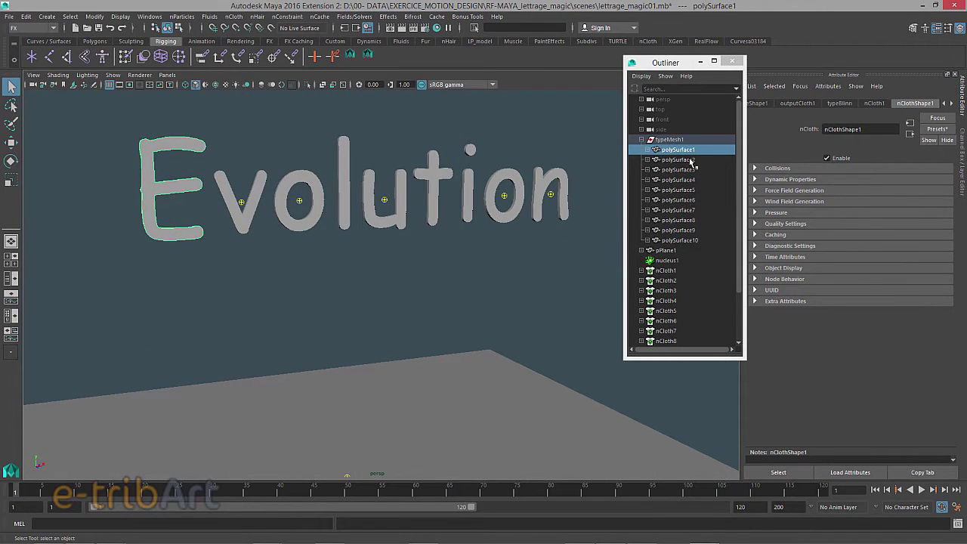
click(53, 28)
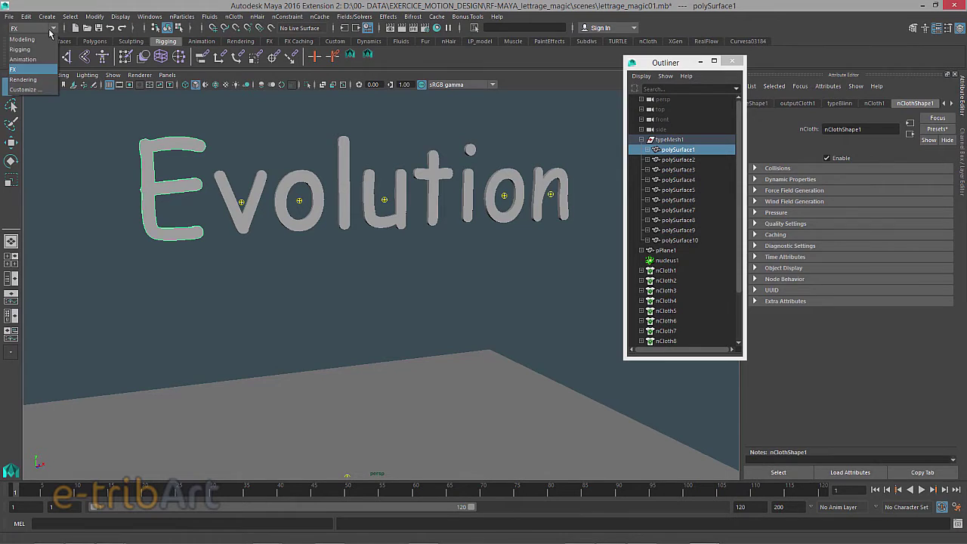
click(22, 39)
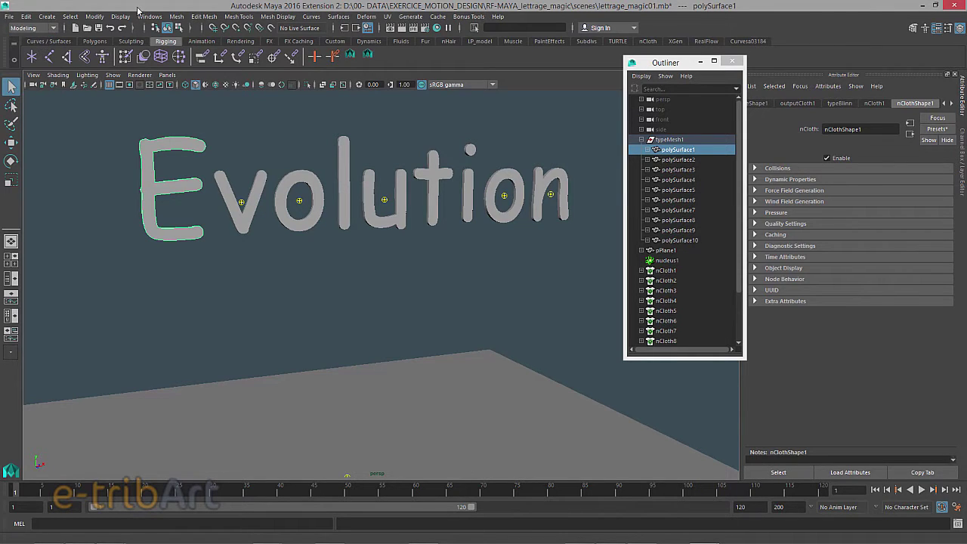
click(175, 17)
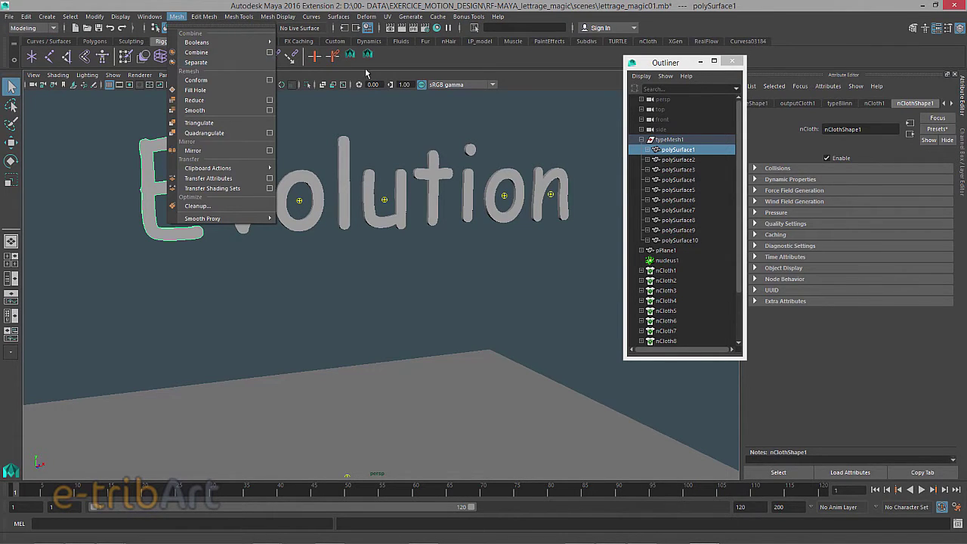
click(545, 81)
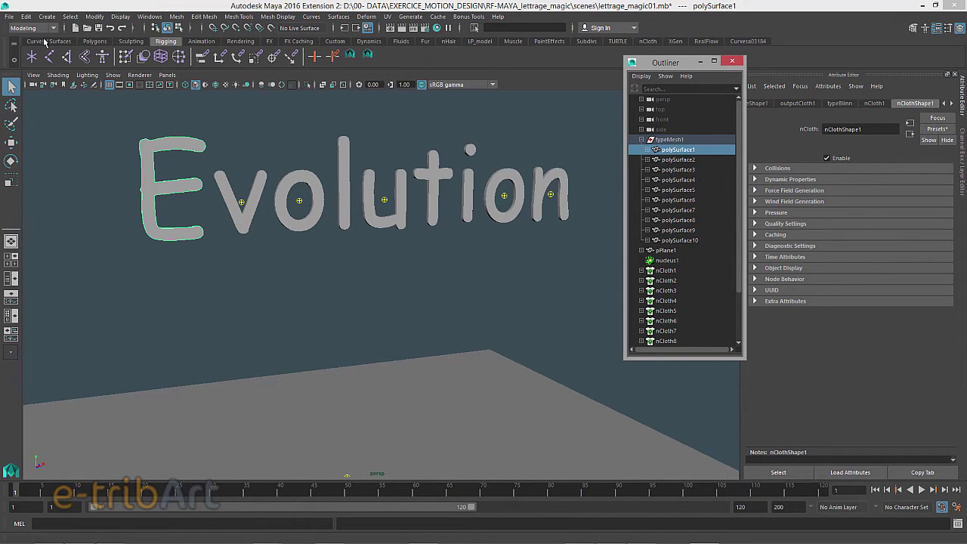
click(30, 27)
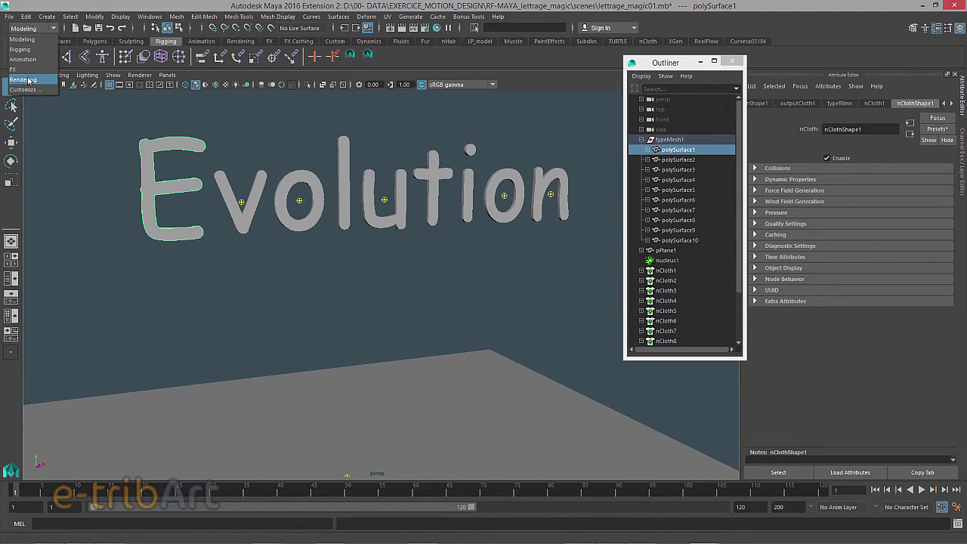
click(13, 70)
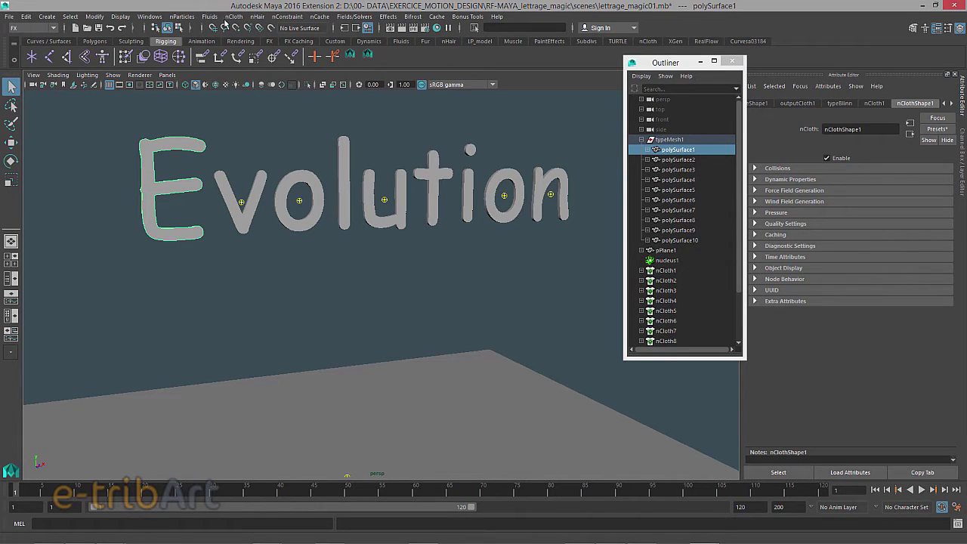
Apply Create nCloth to the selected letter E and select the nucleus1 solver
click(233, 17)
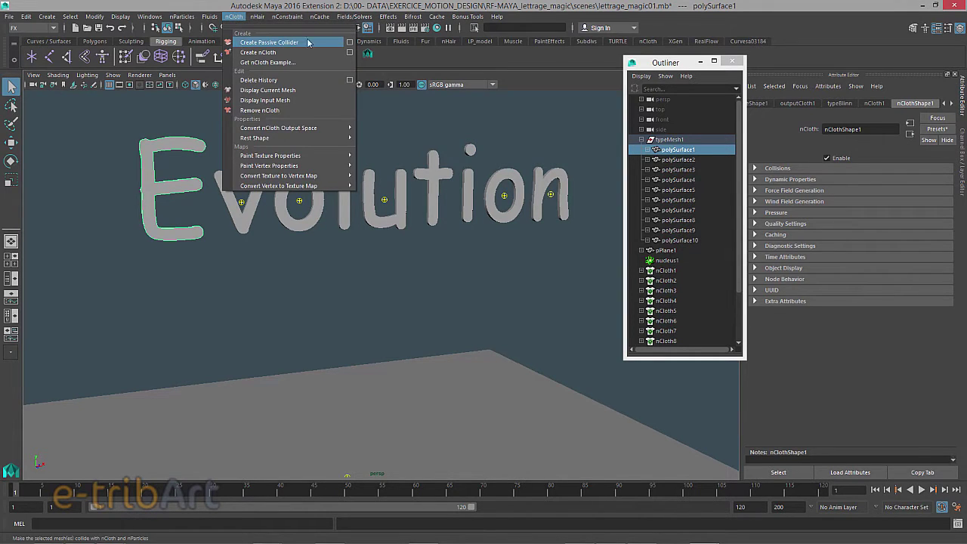
click(274, 53)
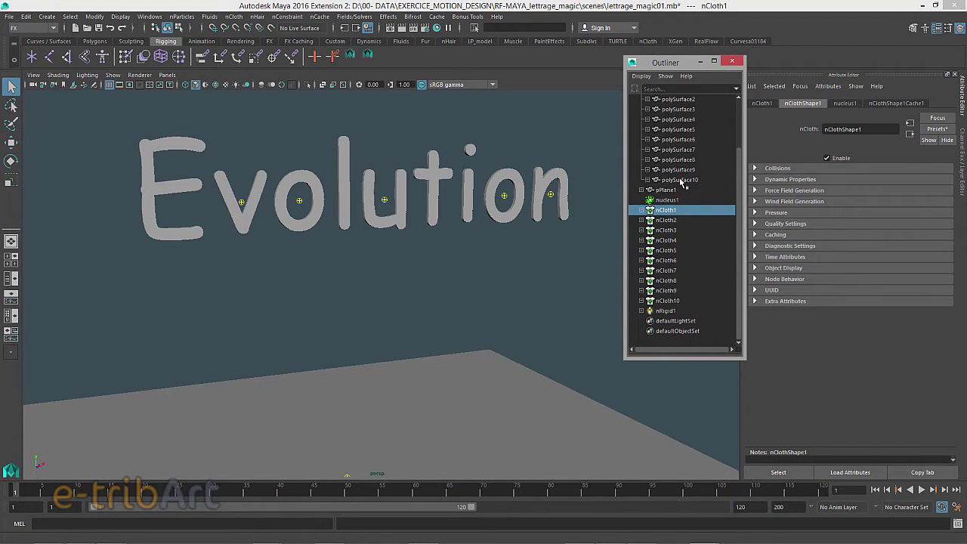
click(661, 201)
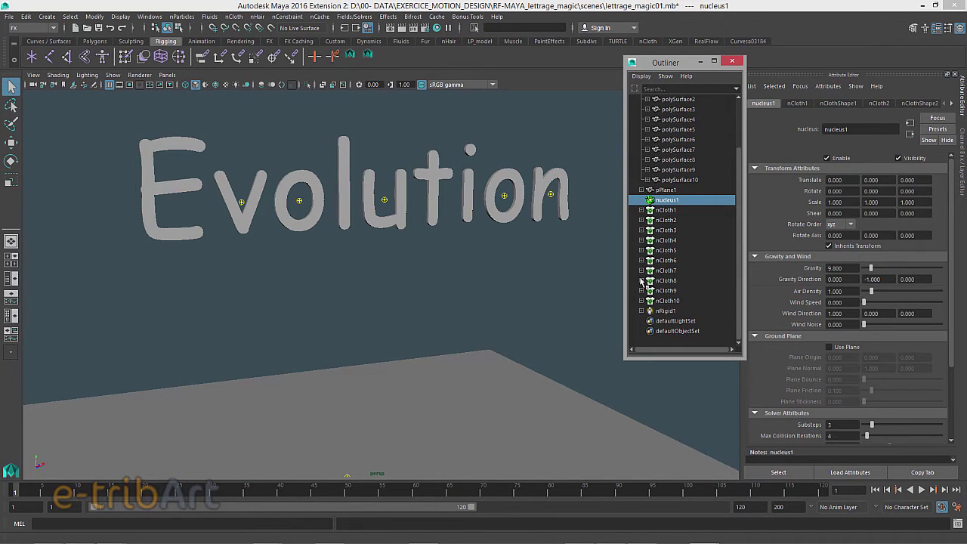
Play back the simulation of the letters falling onto the plane and stop it at frame 41
alt+middle_drag(423, 319, 396, 289)
scroll(406, 317, down, 2)
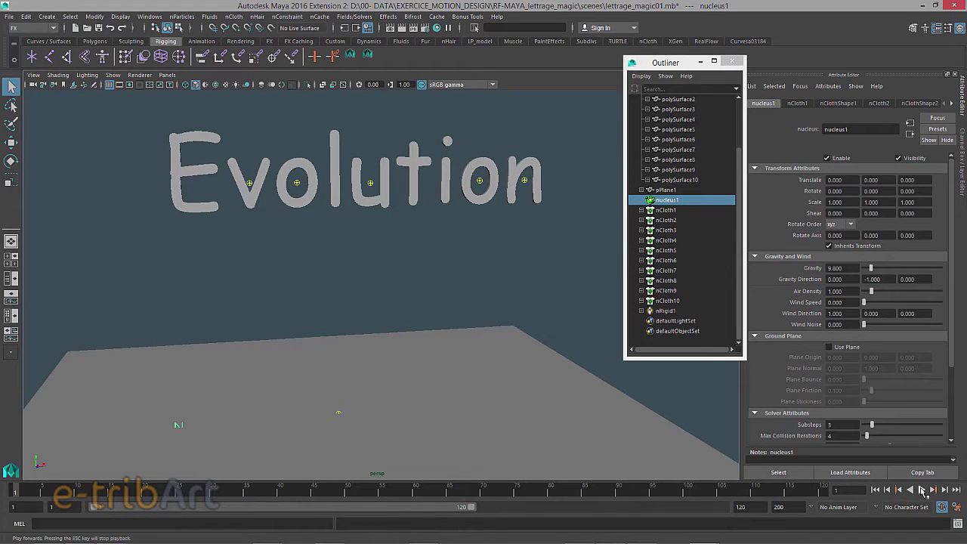
click(921, 490)
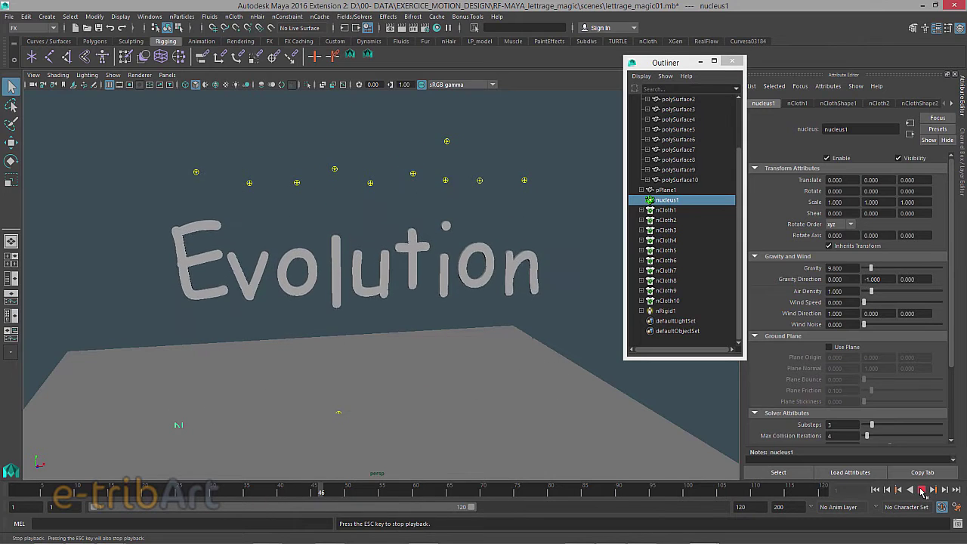
click(922, 489)
click(921, 490)
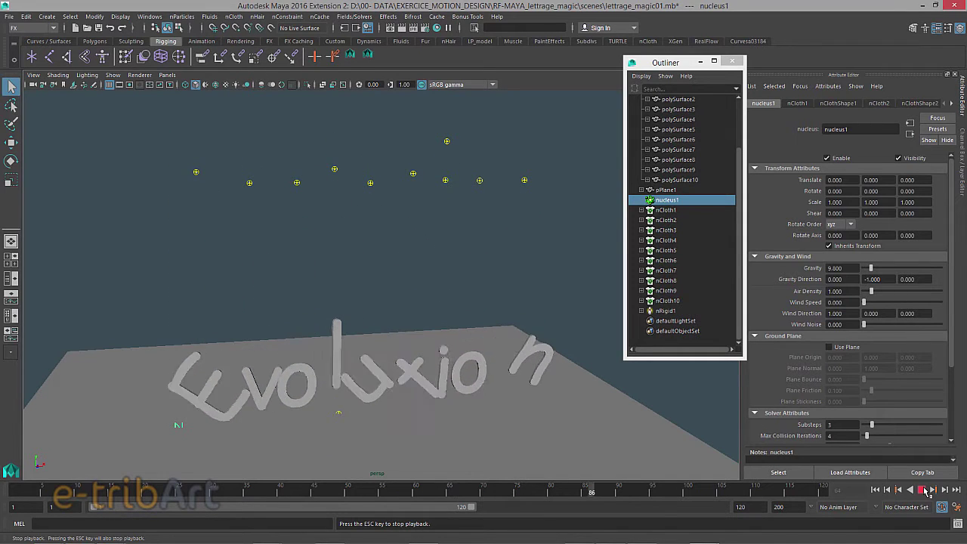
click(922, 489)
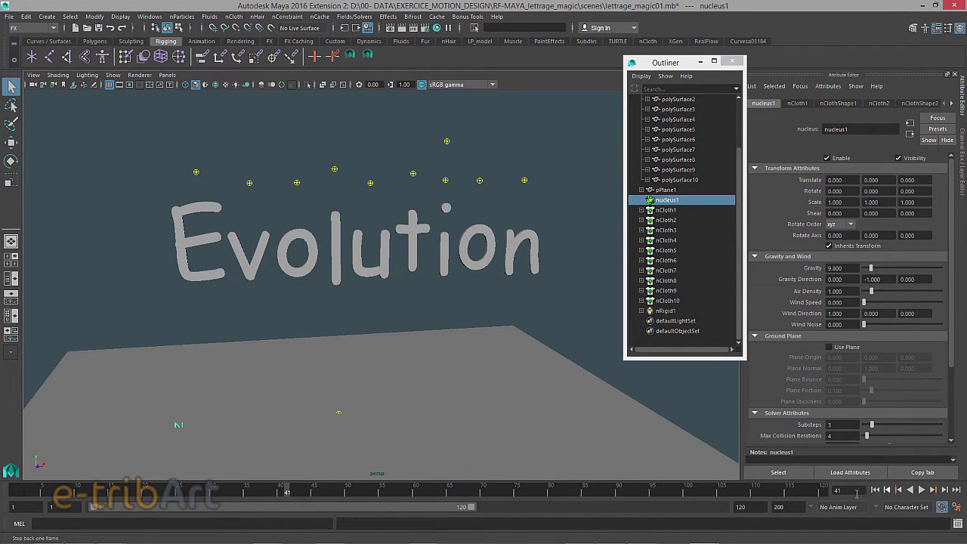
Select all the letter surfaces of the Evolution text, including the dot of the i
click(554, 413)
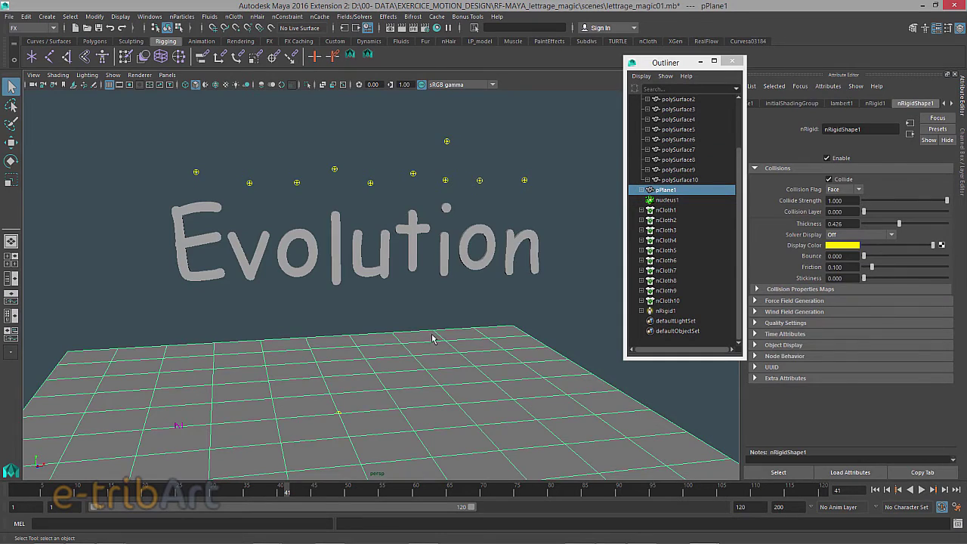
alt+drag(433, 338, 482, 294)
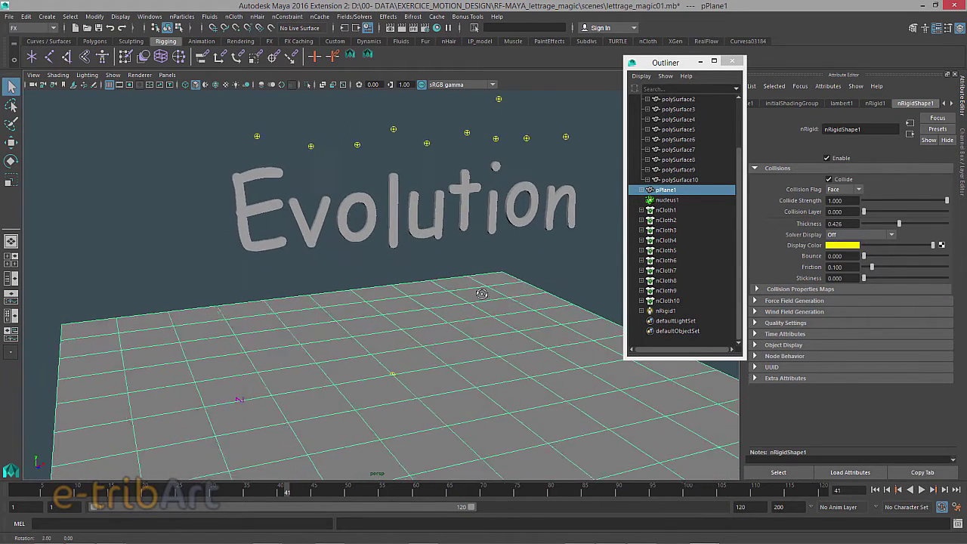
drag(186, 199, 571, 232)
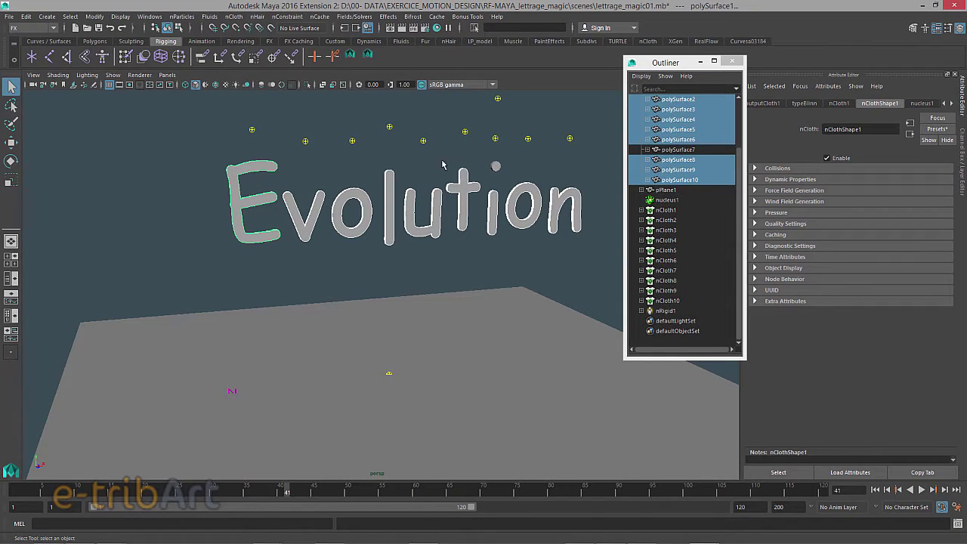
shift+drag(502, 179, 503, 180)
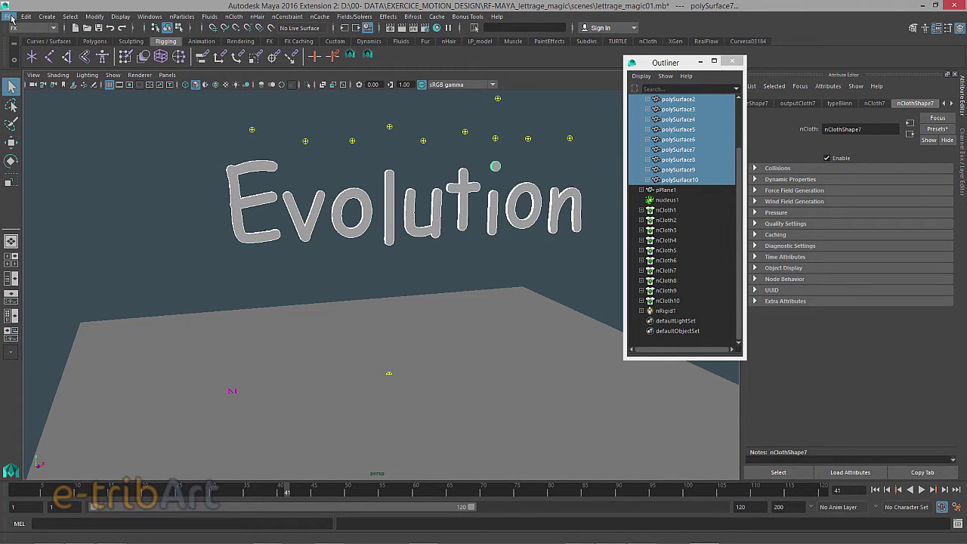
Examine the Export Selection options for the RealFlowSD file type and close them without exporting
click(9, 17)
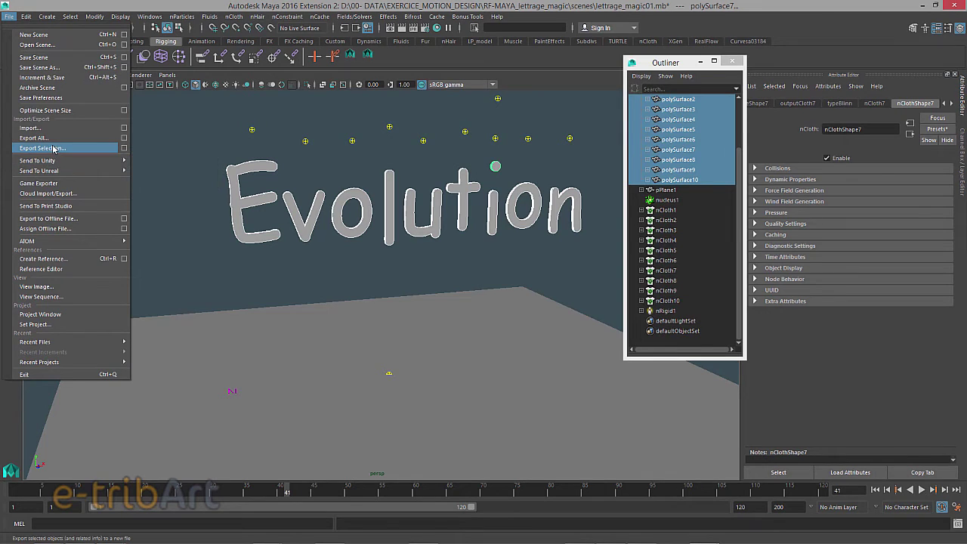
click(123, 149)
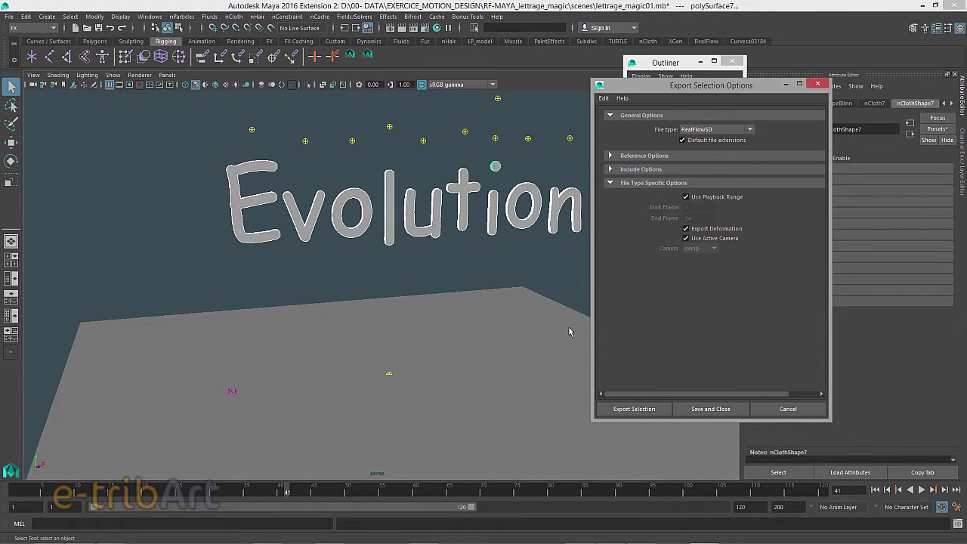
click(785, 410)
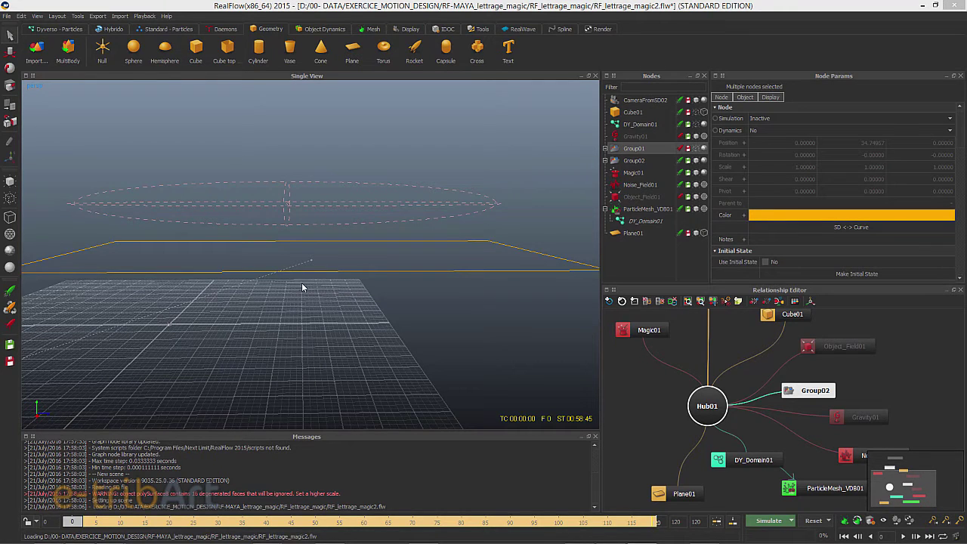
Switch to RealFlow, make the Group01 letters visible and scrub the simulation forward to frame 110
alt+drag(302, 284, 336, 300)
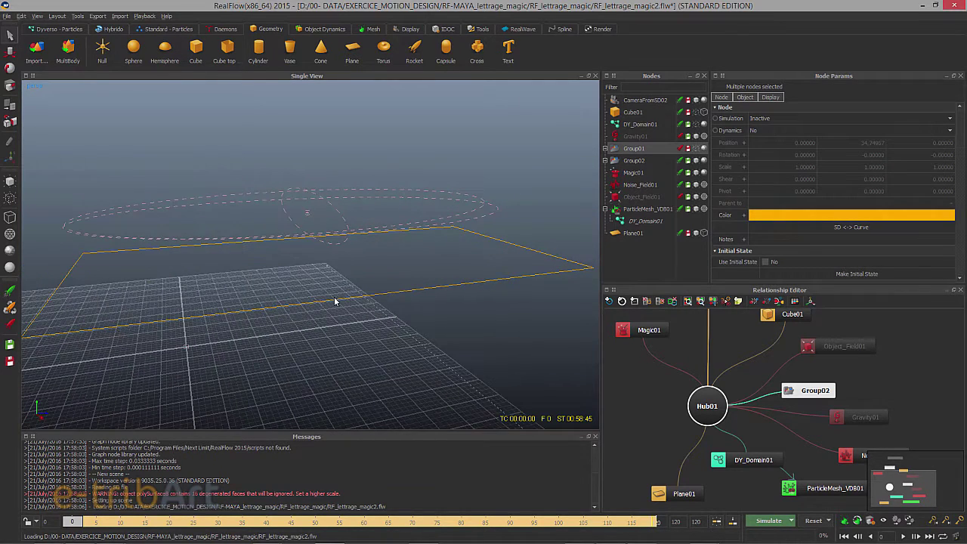
click(696, 149)
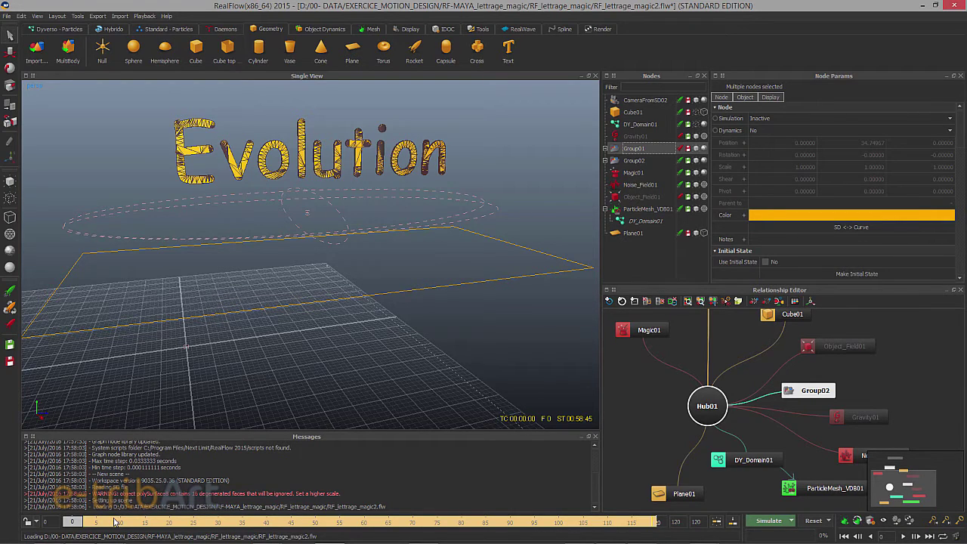
click(297, 521)
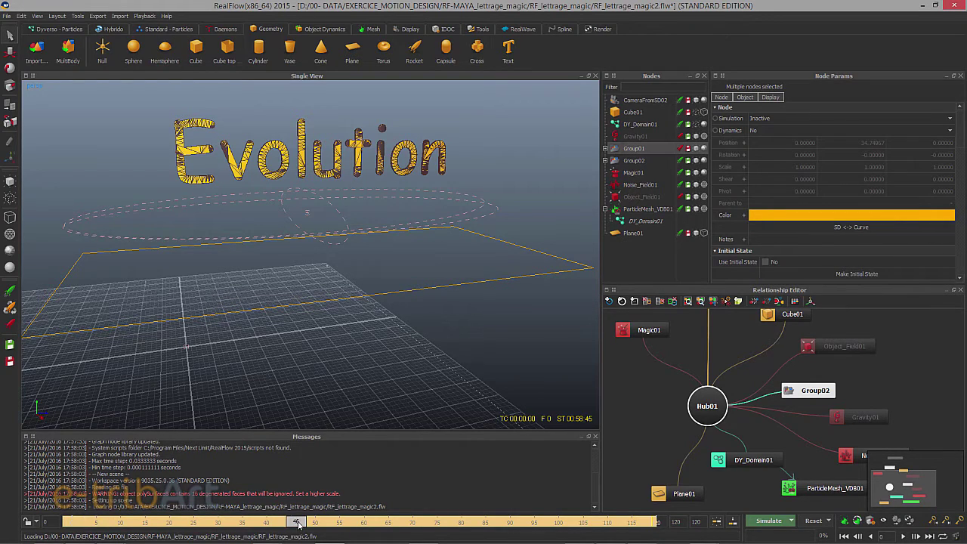
click(525, 522)
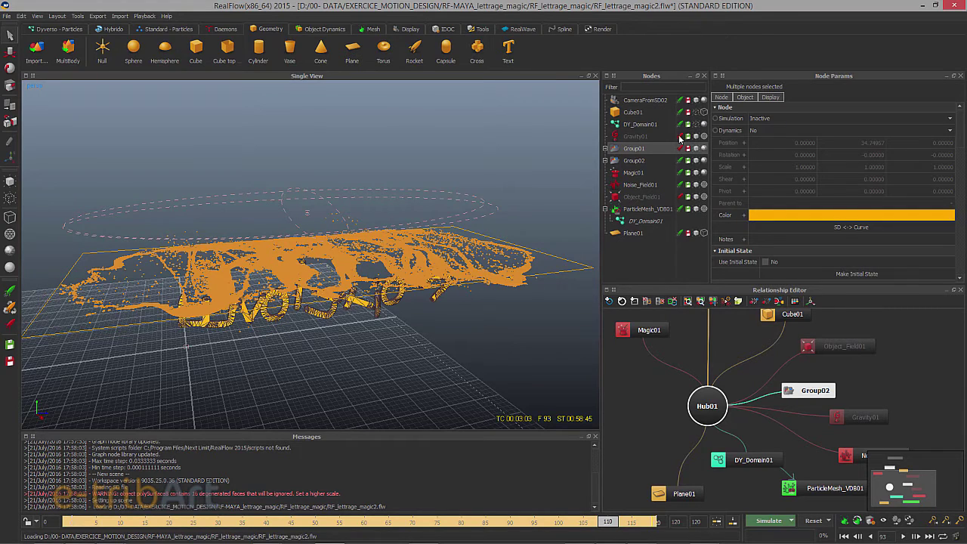
Hide the fluid particles and the ParticleMesh_VDB01 mesh, and review the letter animation from several angles before returning to frame 0
click(704, 123)
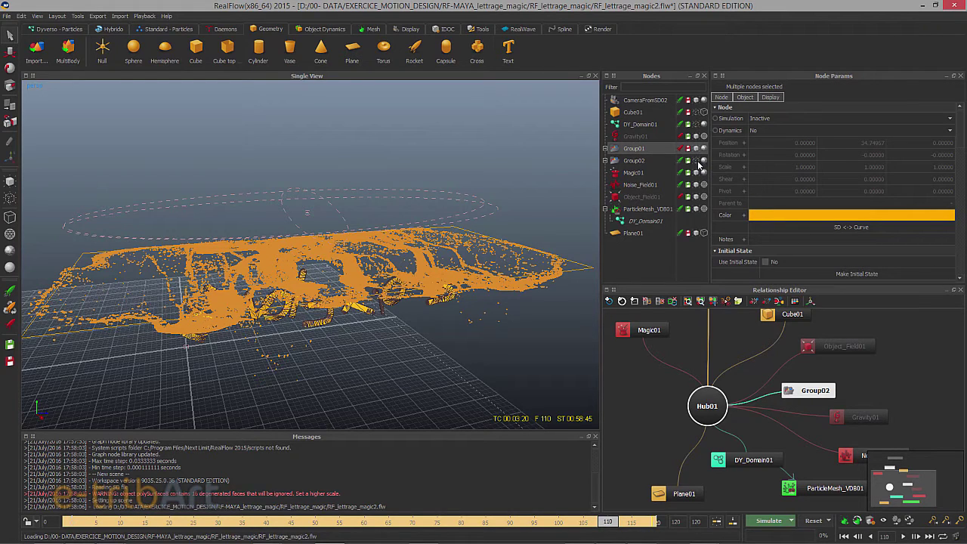
click(698, 209)
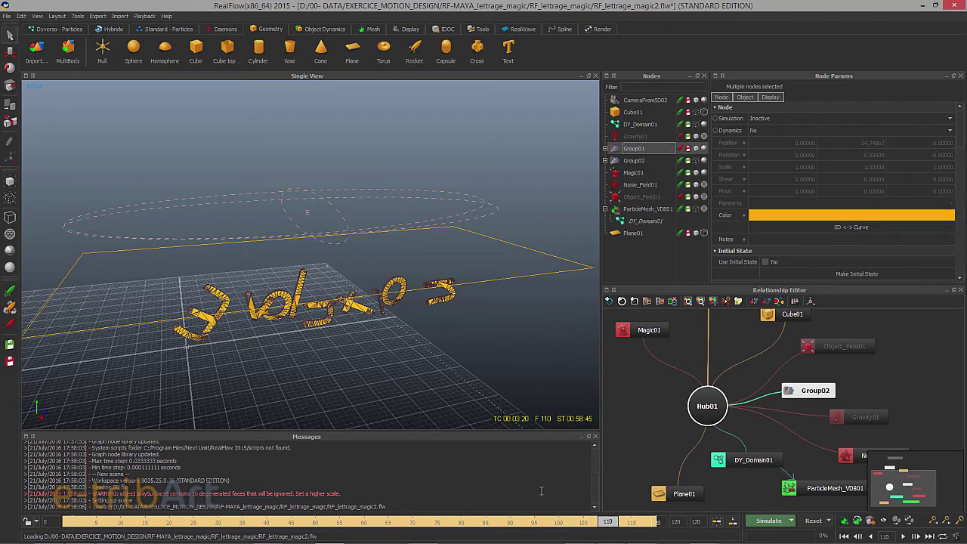
alt+drag(420, 427, 370, 341)
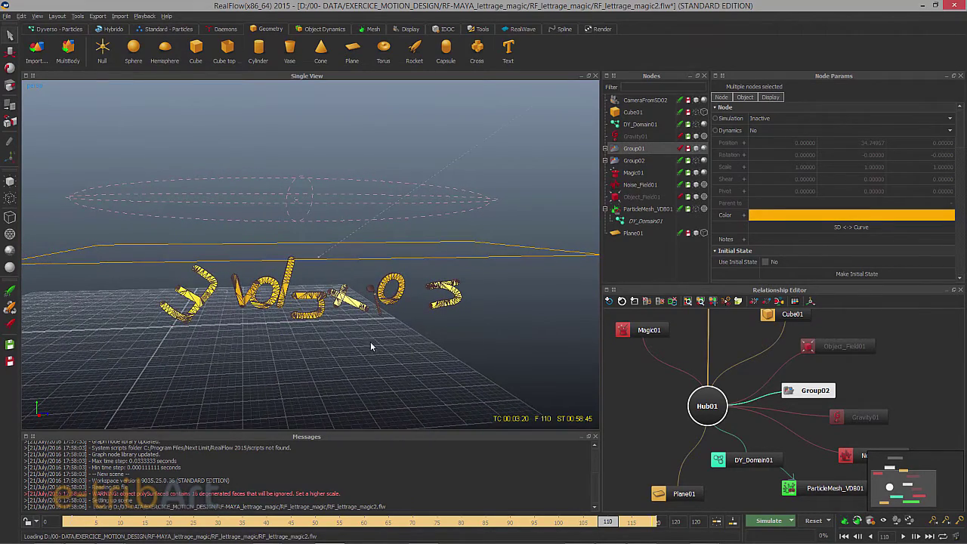
click(572, 521)
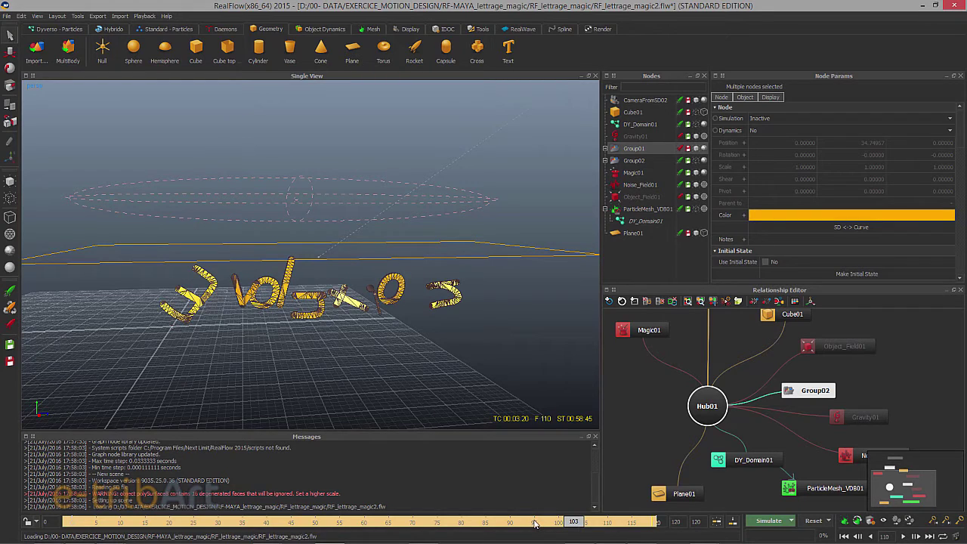
click(535, 522)
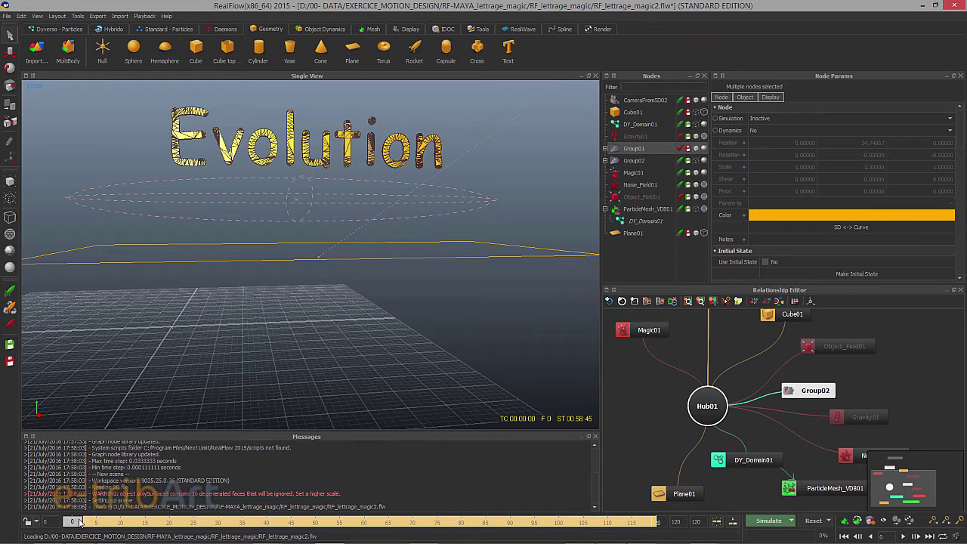
alt+drag(299, 219, 329, 248)
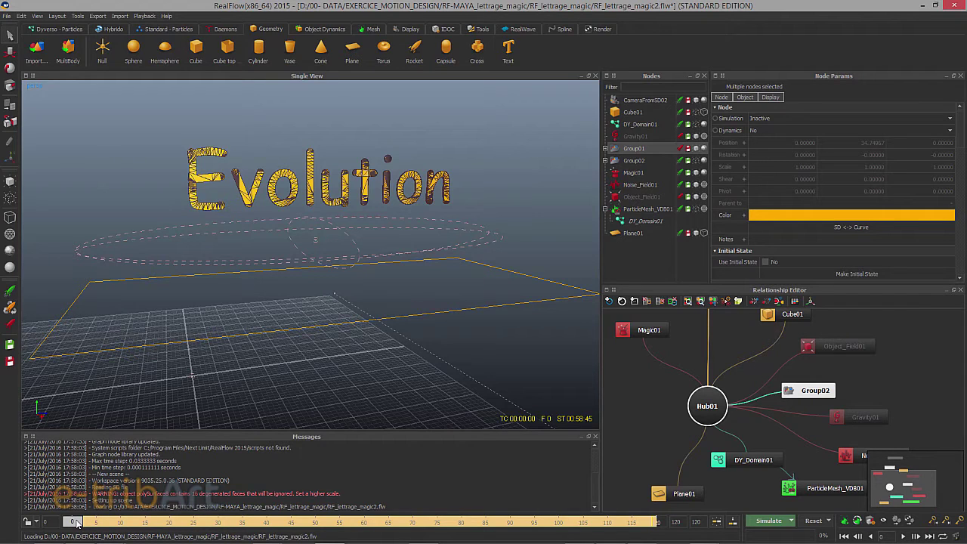
Enlarge the node list, review the polySurface nodes in Group01 and the emitters in Group02, and select DY_Emitter01
click(643, 125)
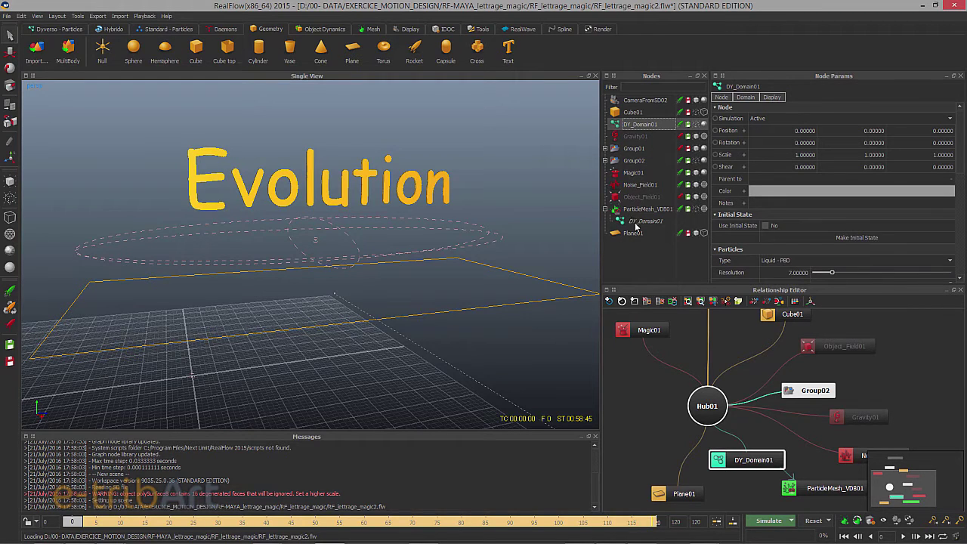
click(605, 160)
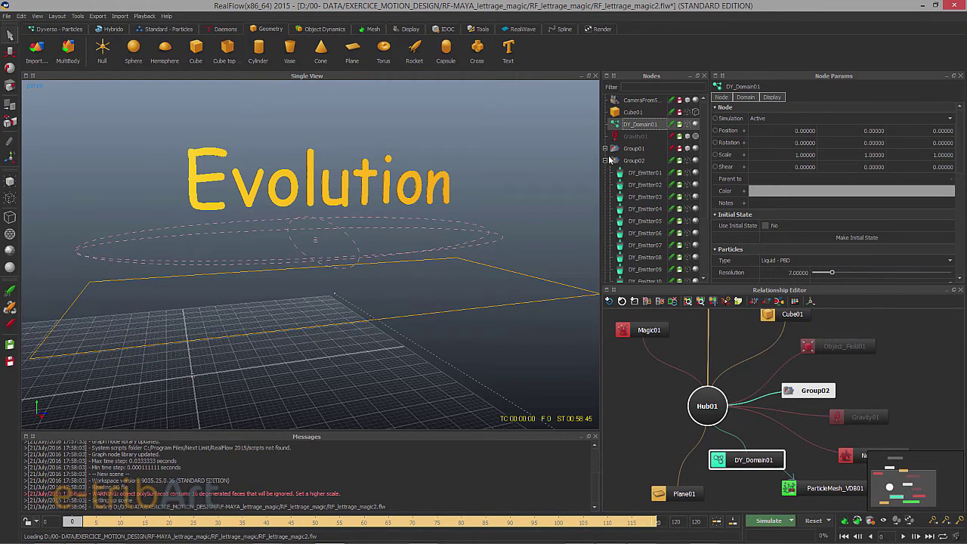
click(610, 149)
click(605, 148)
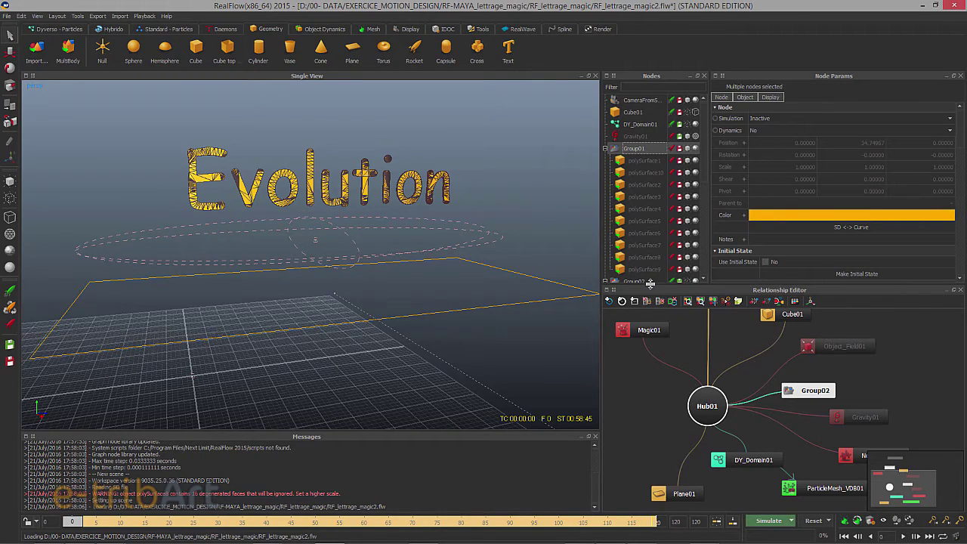
drag(650, 288, 650, 307)
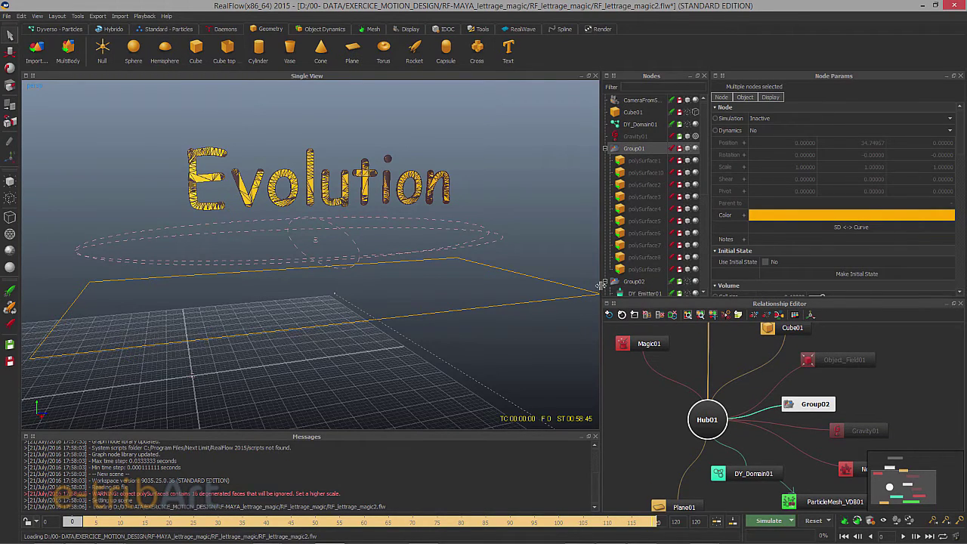
drag(600, 283, 585, 282)
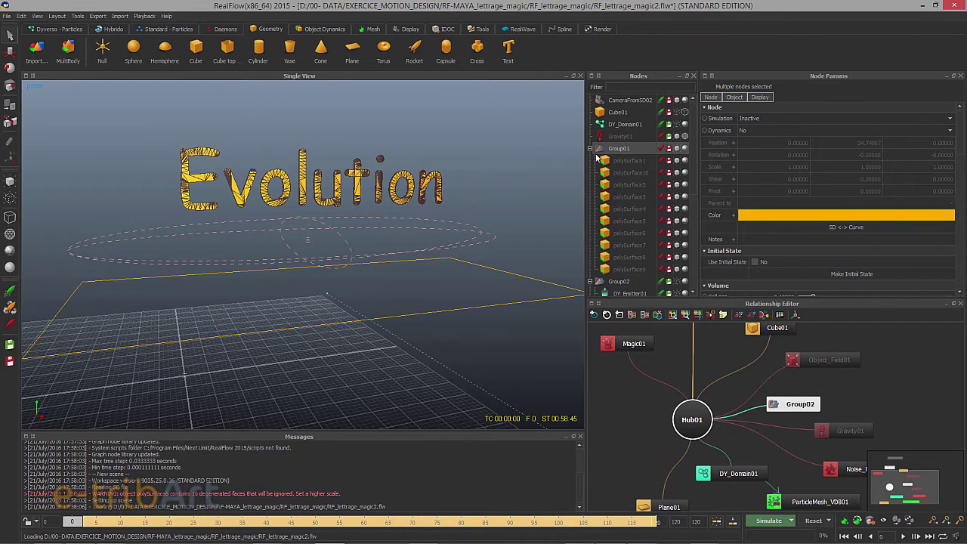
click(590, 148)
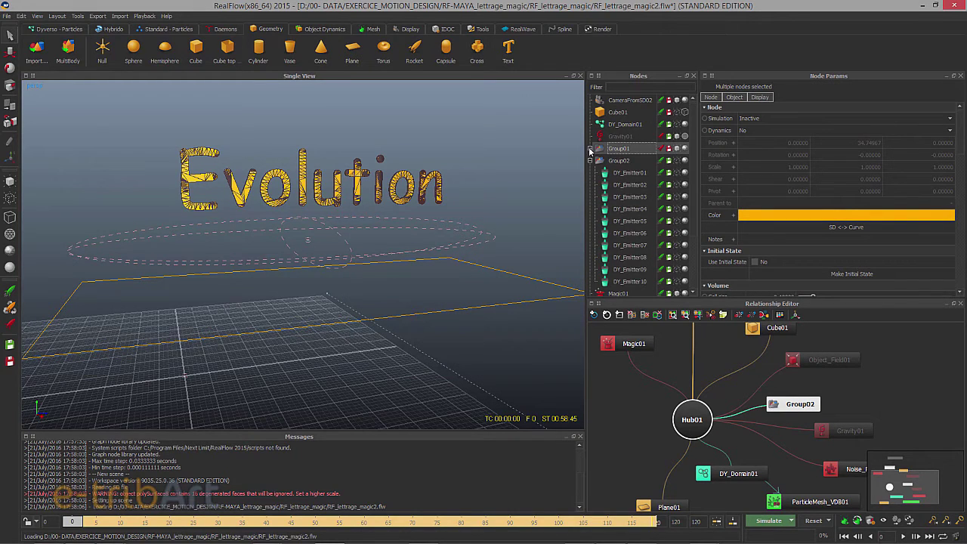
click(624, 174)
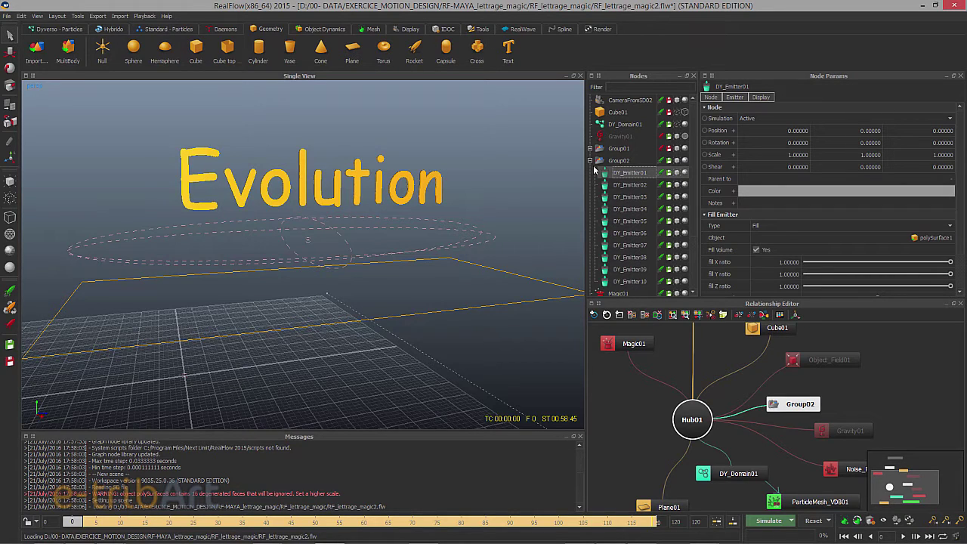
Hide the Group01 letters, and display the Domain parameters of DY_Domain01
click(676, 148)
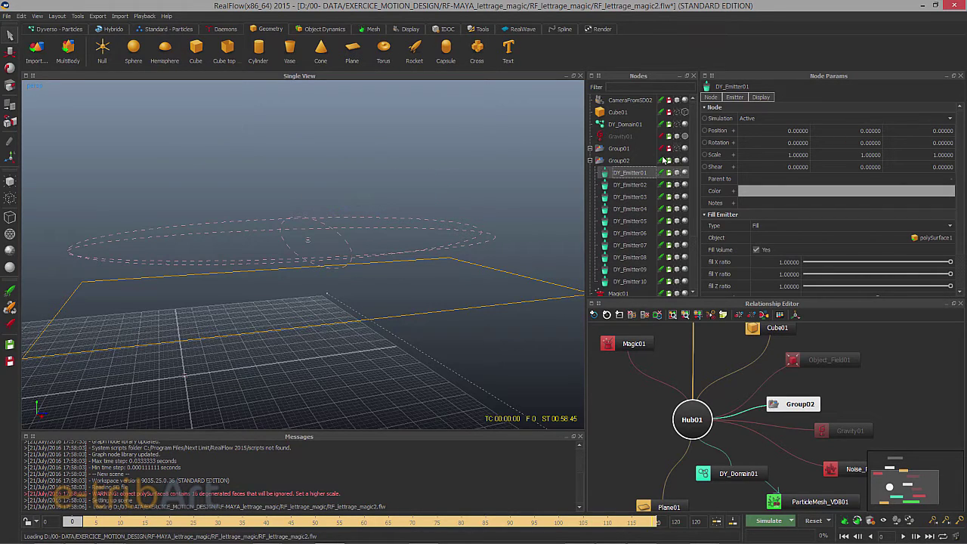
click(620, 161)
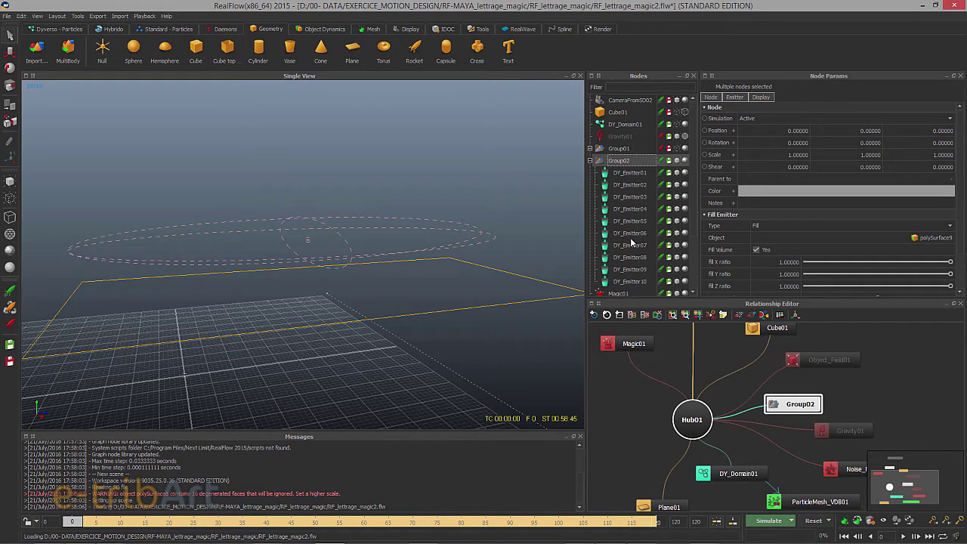
click(628, 126)
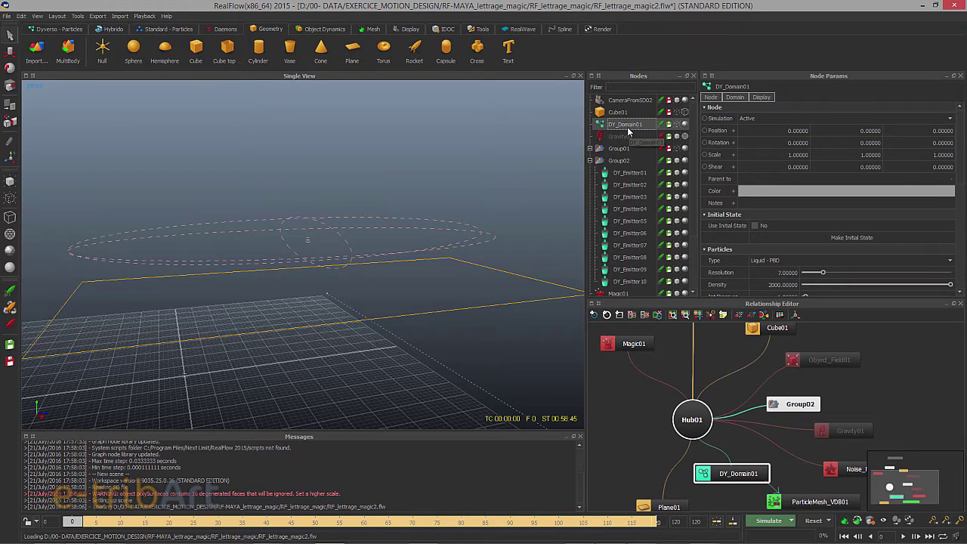
click(736, 98)
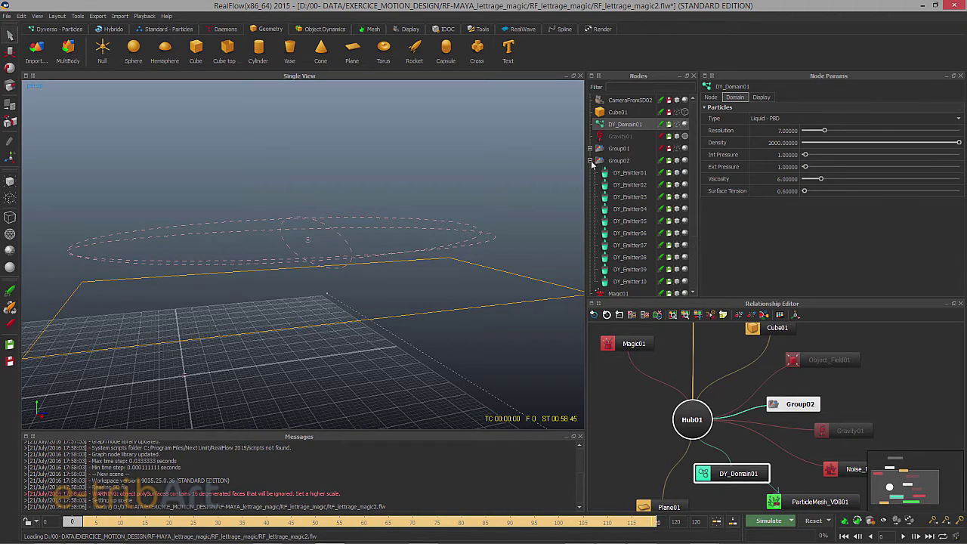
Choose Fill as the emitter type of DY_Emitter01 and review its fill settings for polySurface1
click(620, 176)
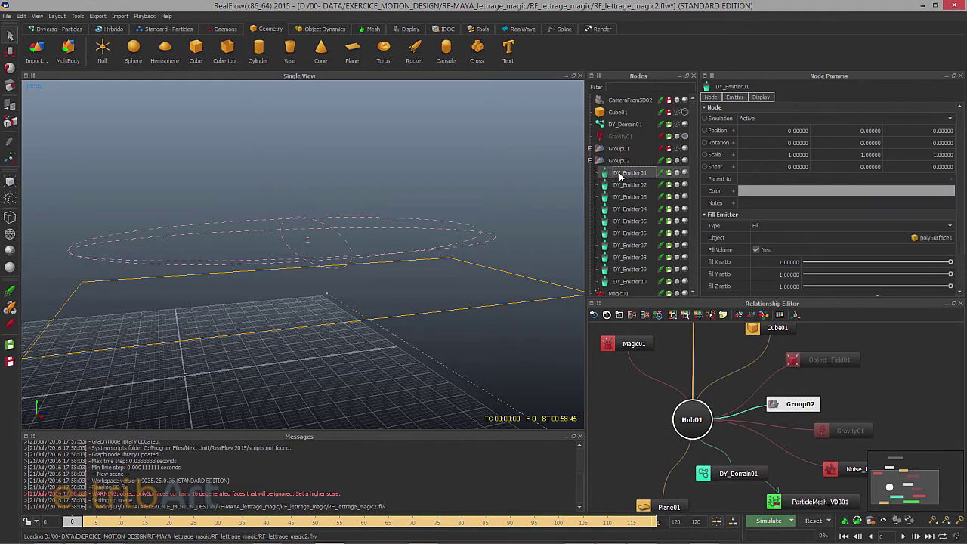
click(768, 227)
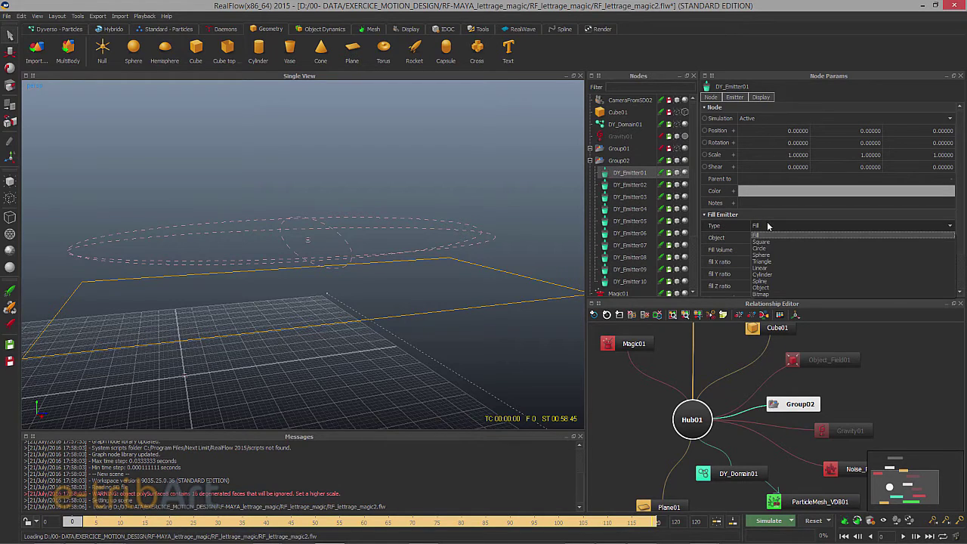
click(762, 236)
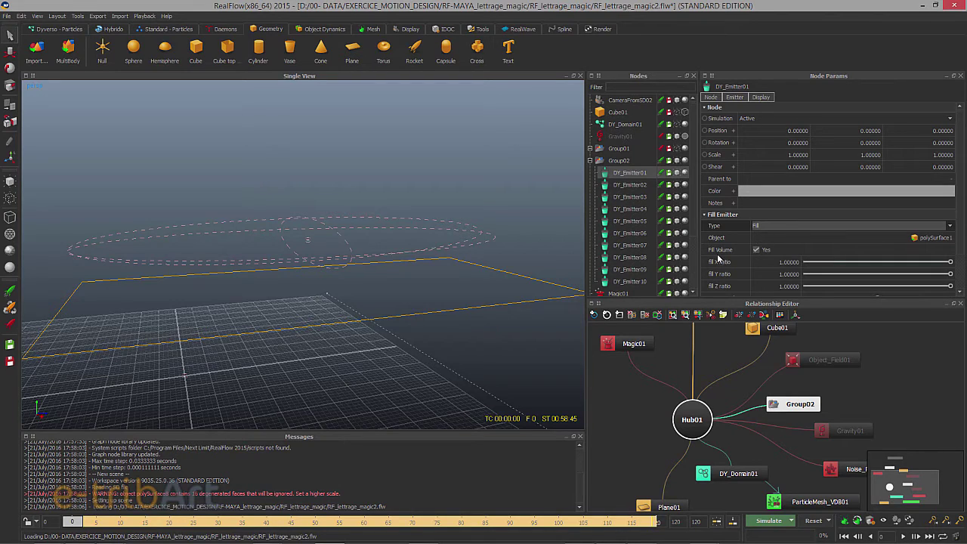
scroll(761, 249, down, 2)
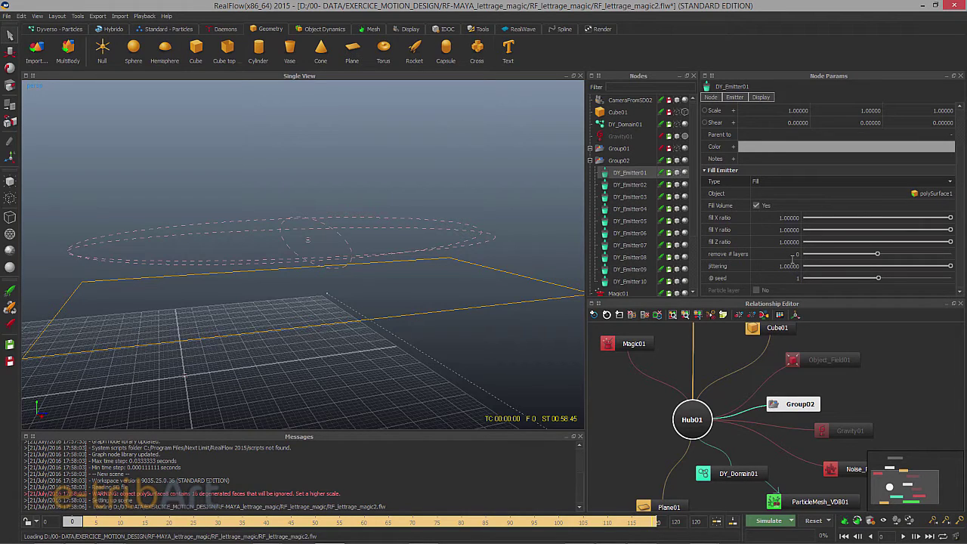
scroll(786, 257, up, 2)
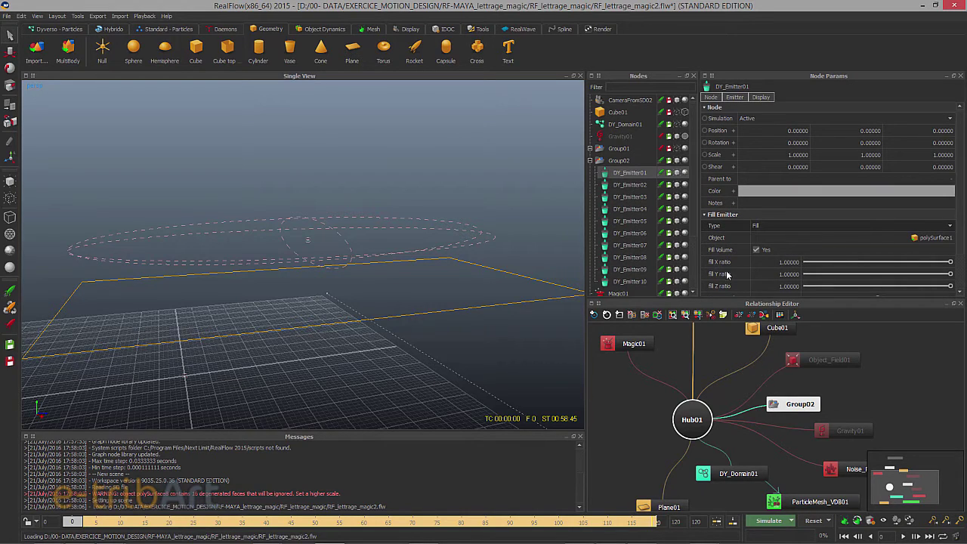
Reset the scene, start the fluid simulation and stop it at frame 2
click(813, 520)
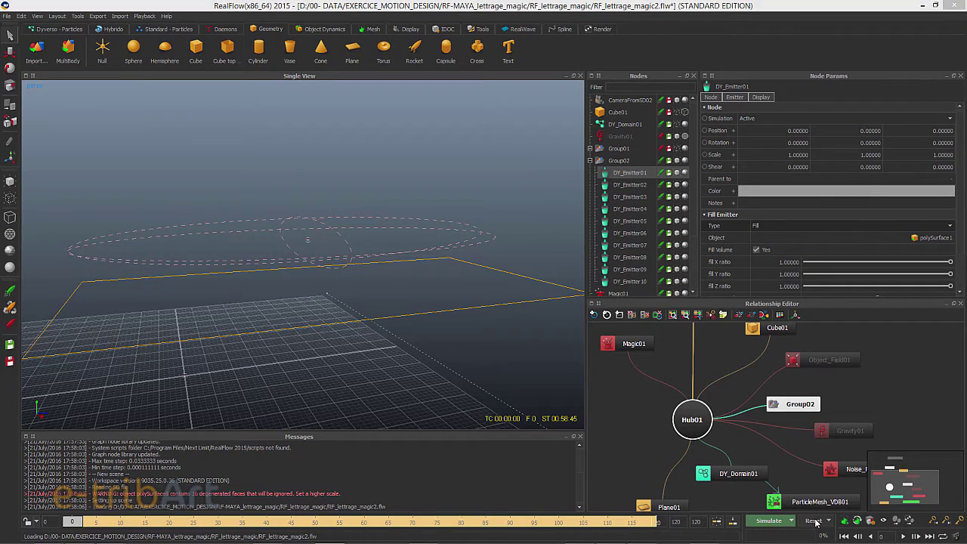
click(462, 282)
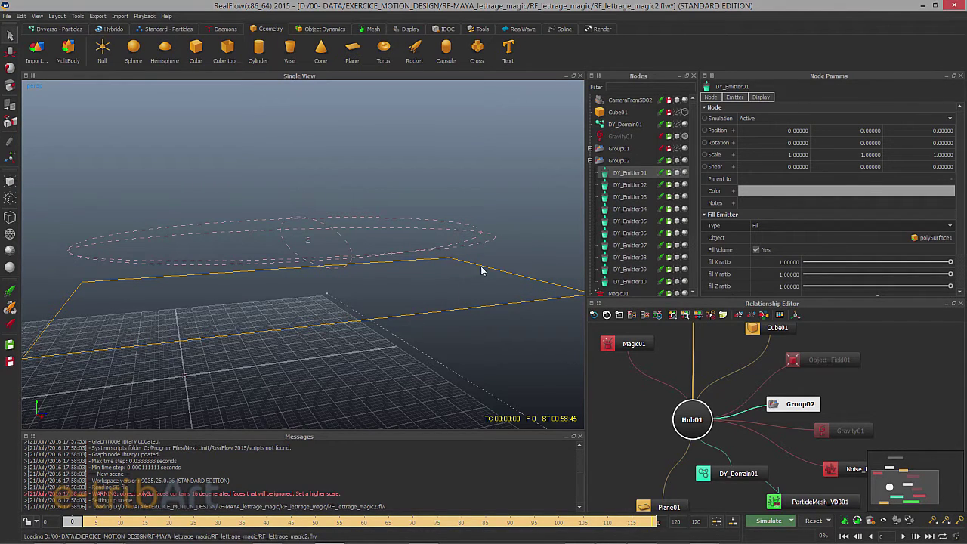
click(768, 520)
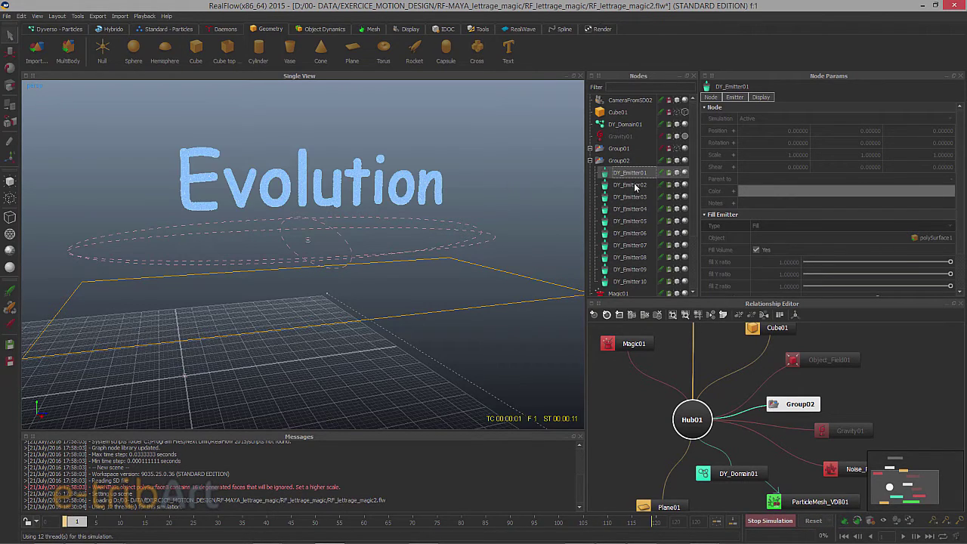
click(770, 520)
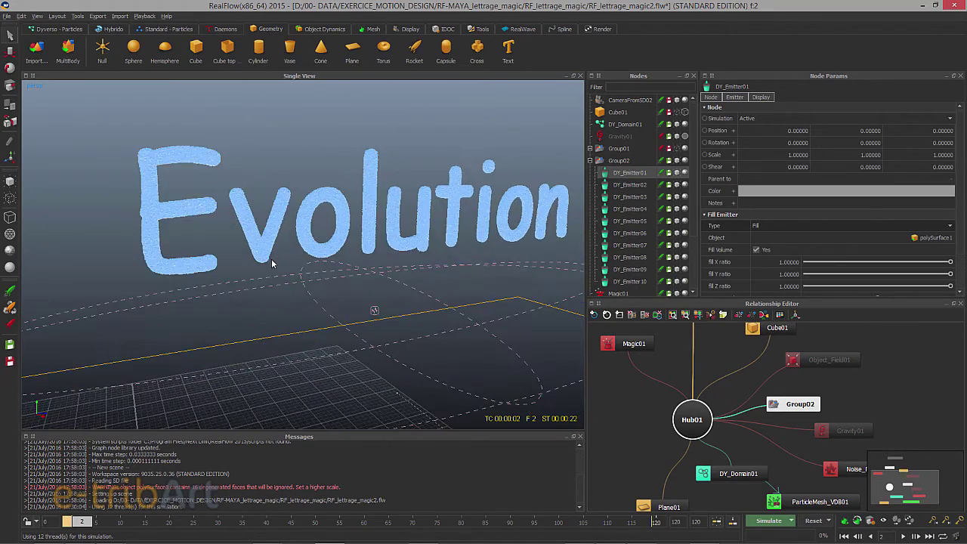
Examine the particles filling the Evolution letters up close and from the front, and collapse Group02 in the node list
alt+drag(267, 259, 343, 266)
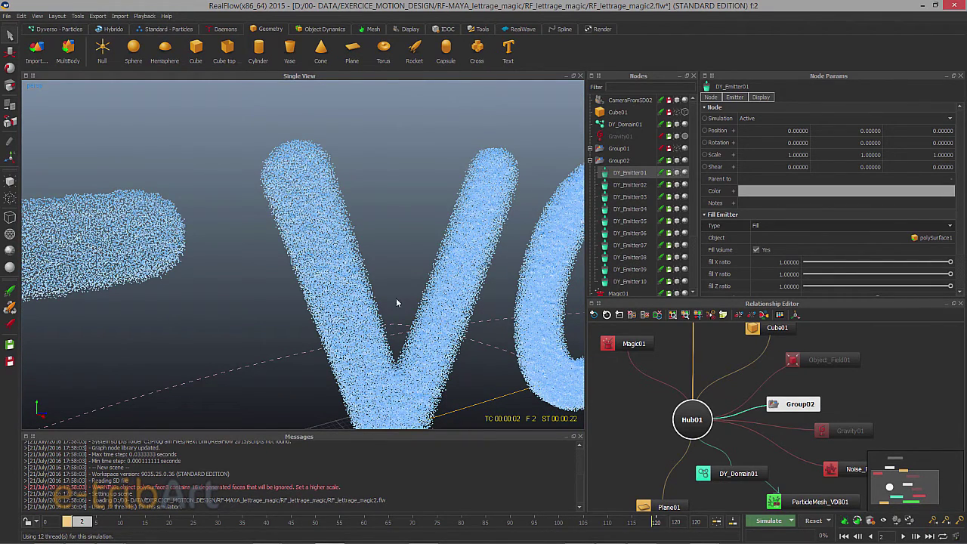
scroll(396, 295, down, 3)
alt+drag(397, 289, 260, 254)
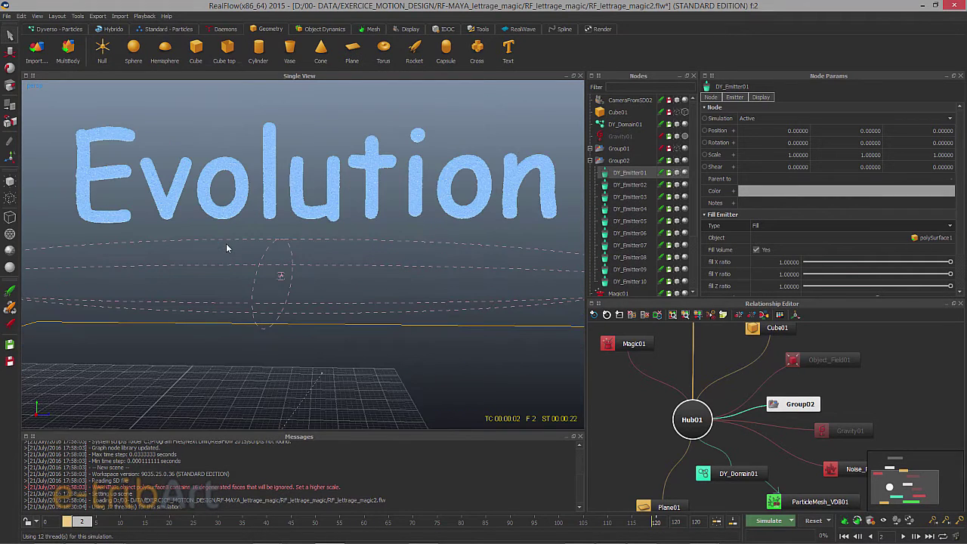
scroll(234, 247, down, 5)
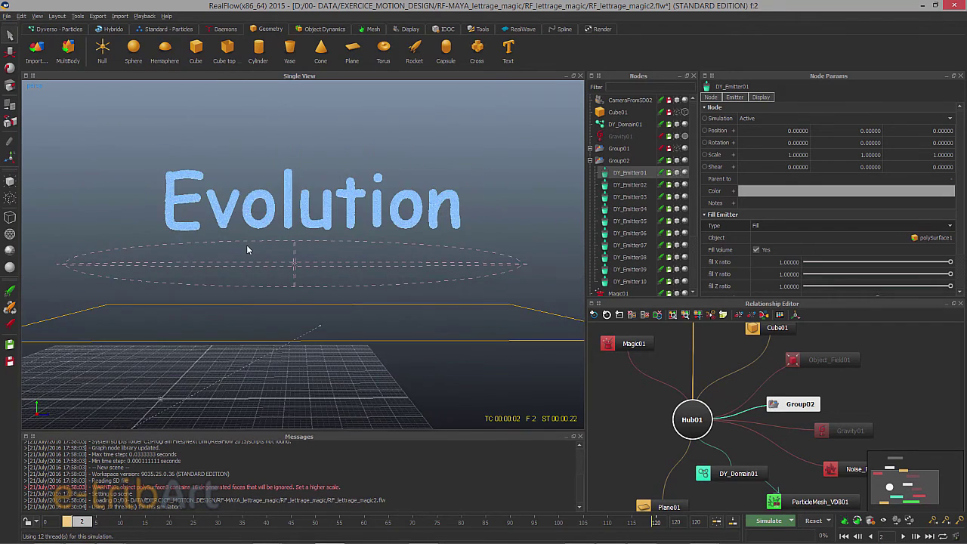
alt+middle_drag(247, 249, 261, 228)
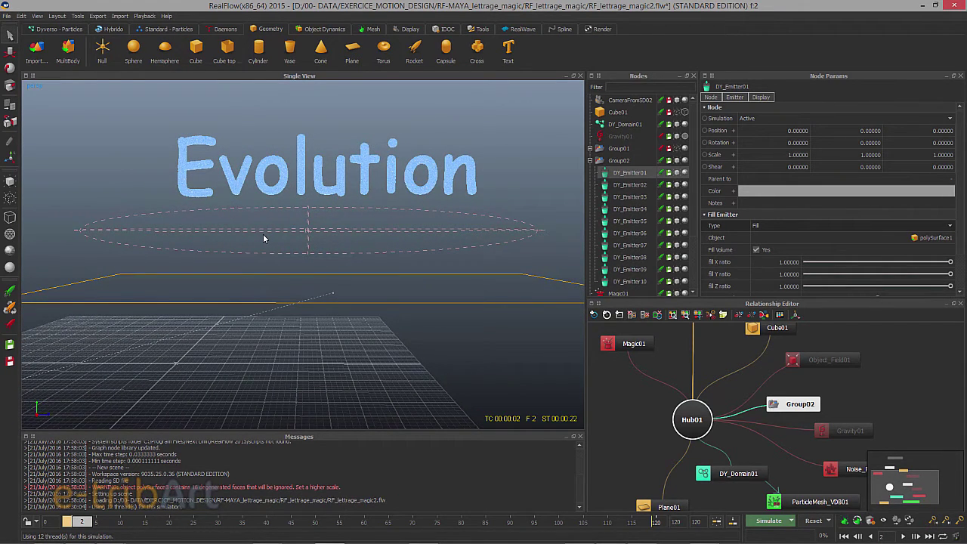
click(590, 161)
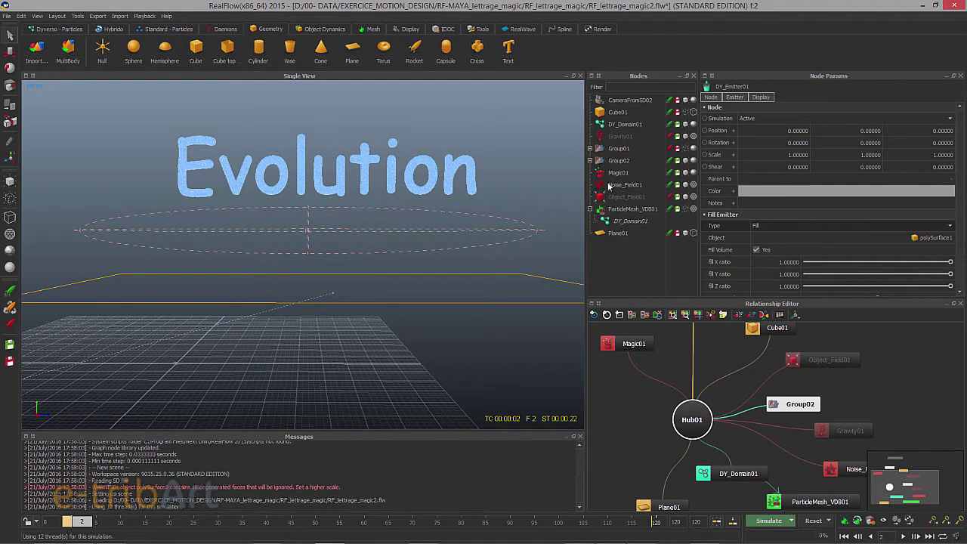
Review the parameters of Magic01 and its target object Plane01, and reset the scene to frame 0
click(617, 174)
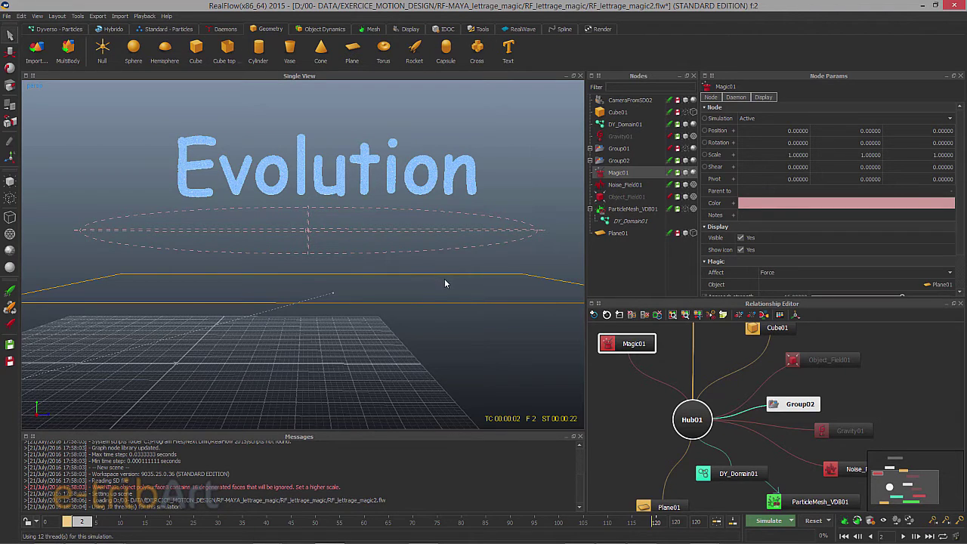
click(400, 307)
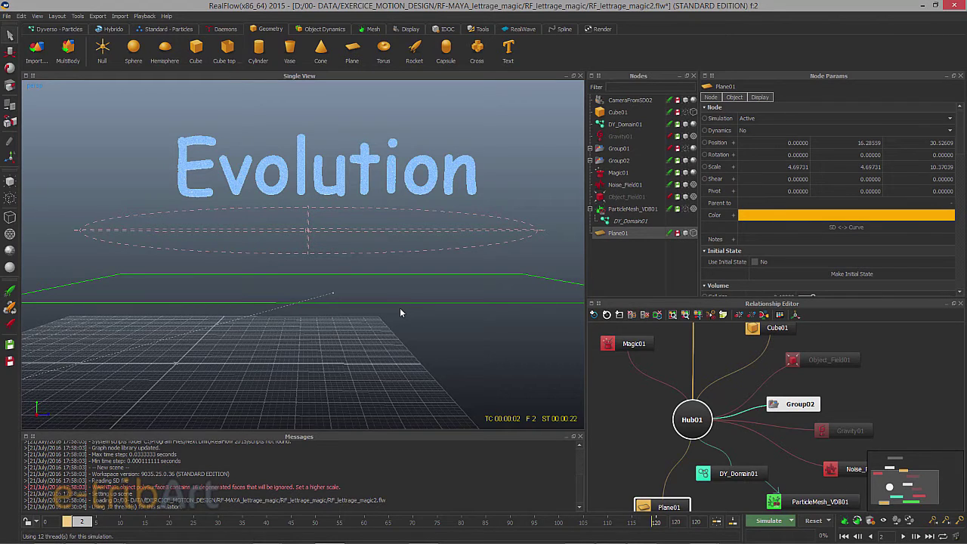
click(621, 174)
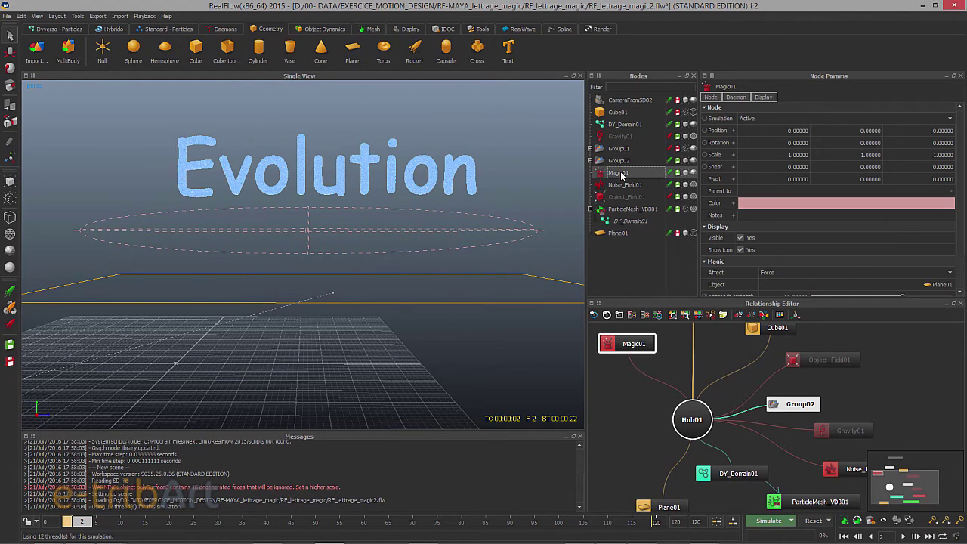
click(812, 522)
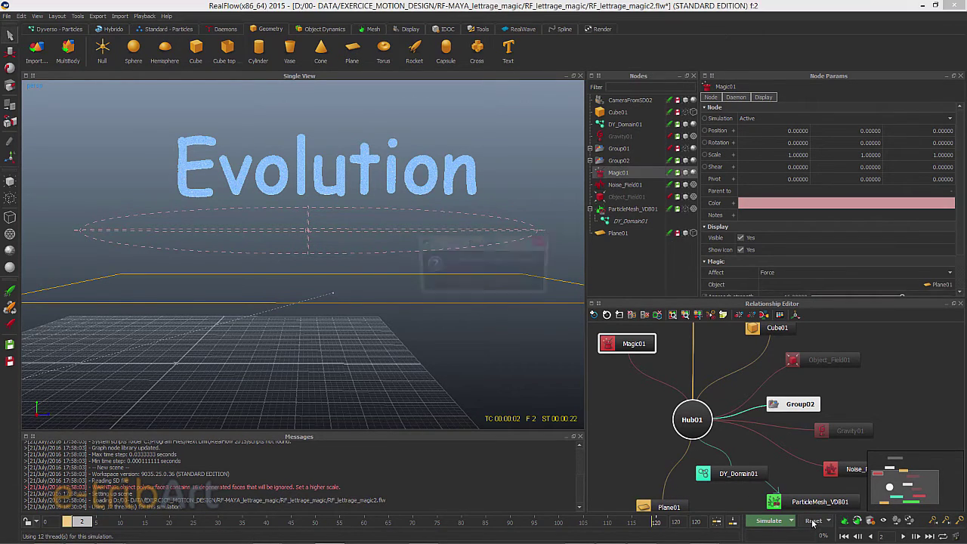
click(469, 281)
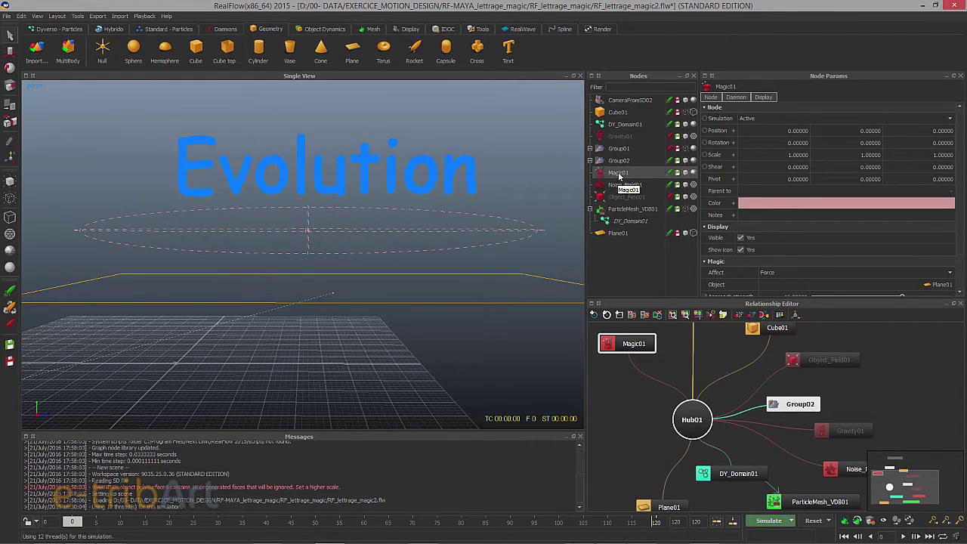
Show the available daemons and look through them for the Magic daemon
click(226, 31)
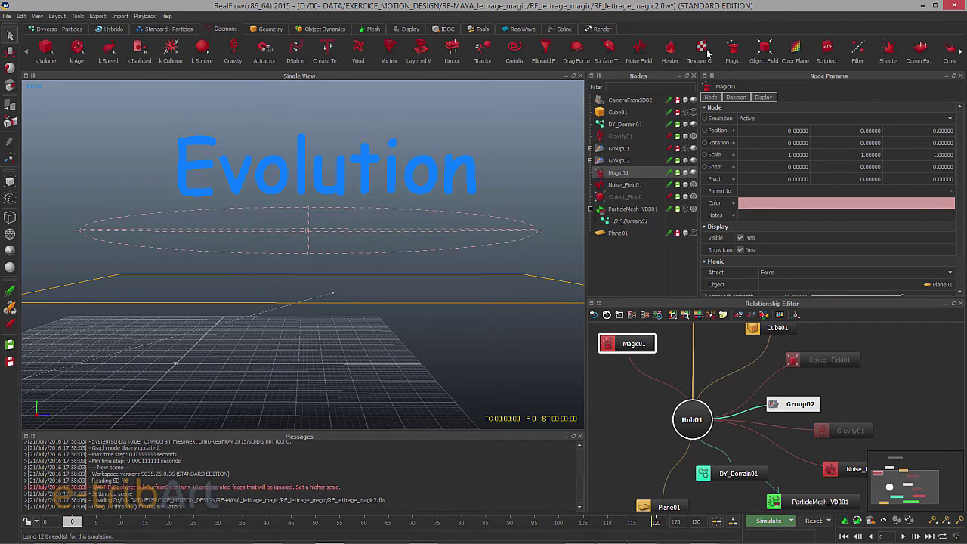
click(961, 51)
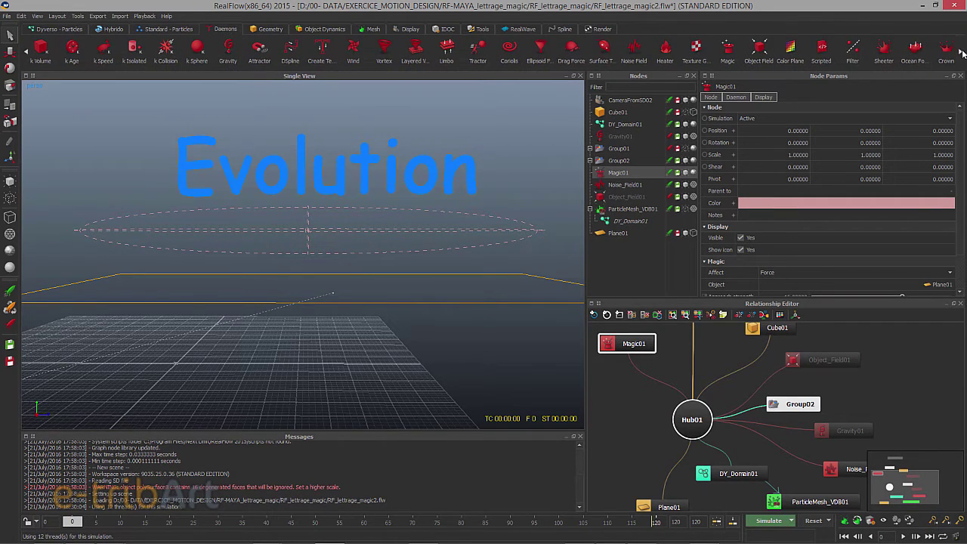
click(960, 51)
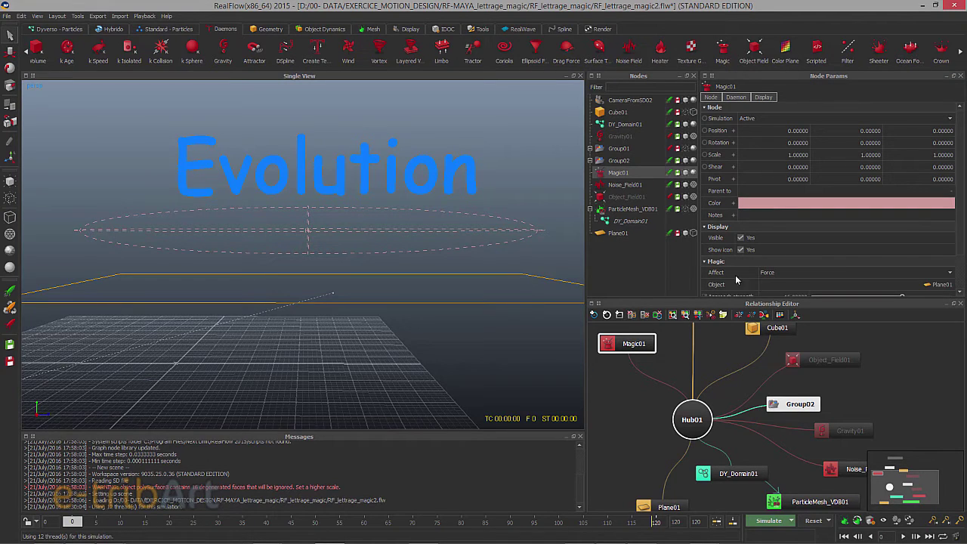
Examine the Magic01 daemon's force settings and the position of Plane01 below the Evolution letters from several angles
scroll(813, 268, down, 2)
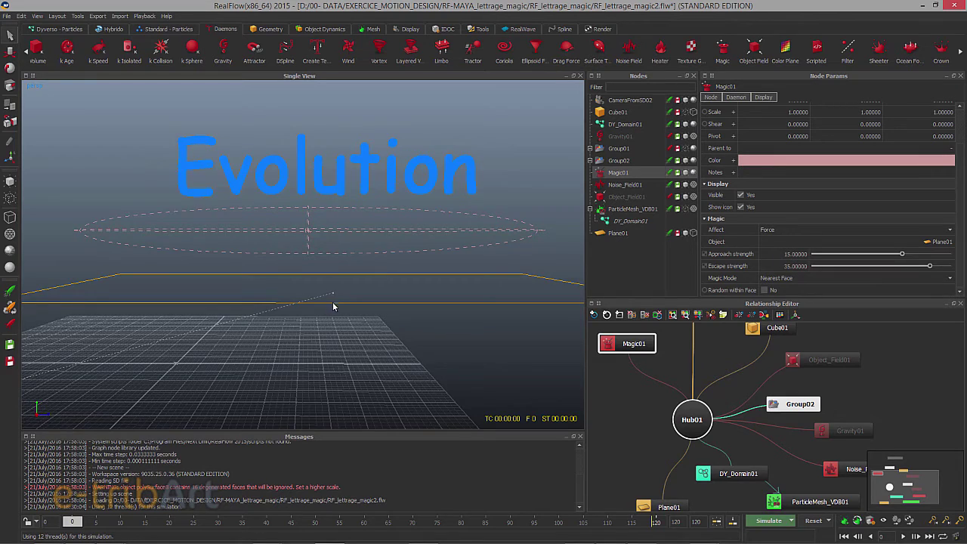
alt+drag(332, 301, 389, 322)
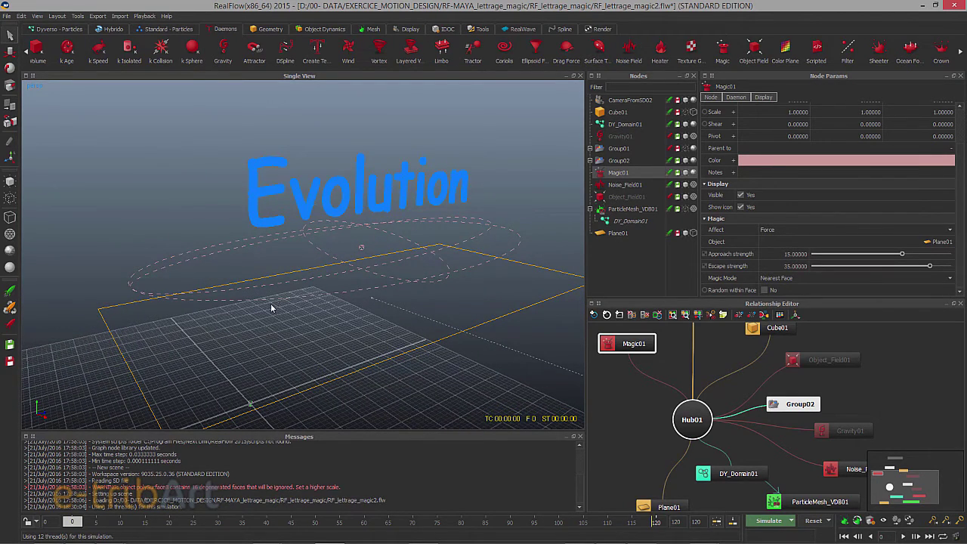
alt+drag(396, 305, 327, 287)
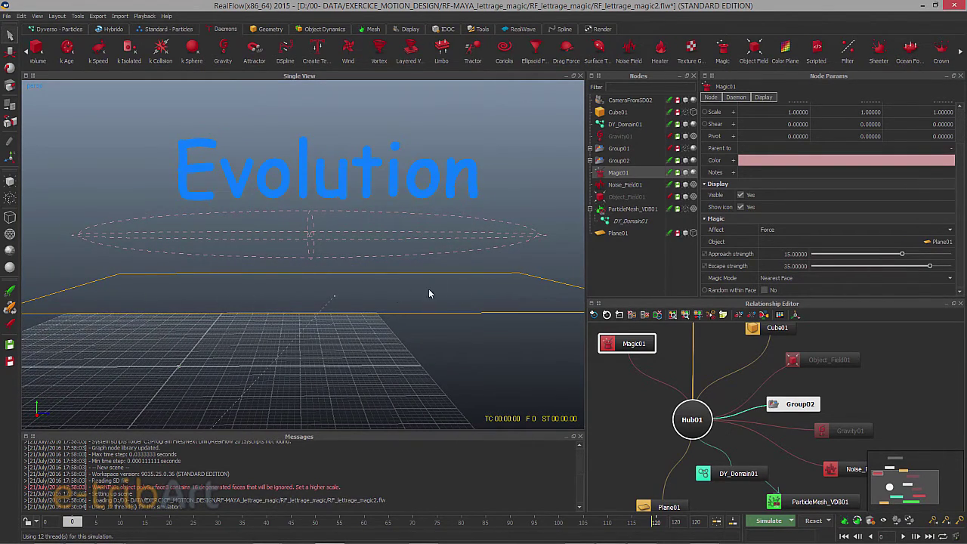
alt+drag(274, 290, 346, 305)
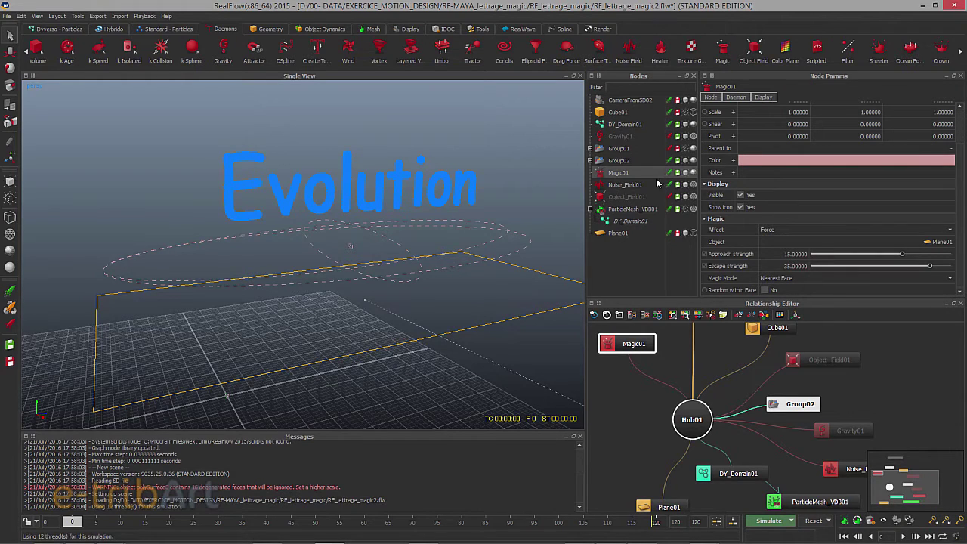
click(730, 97)
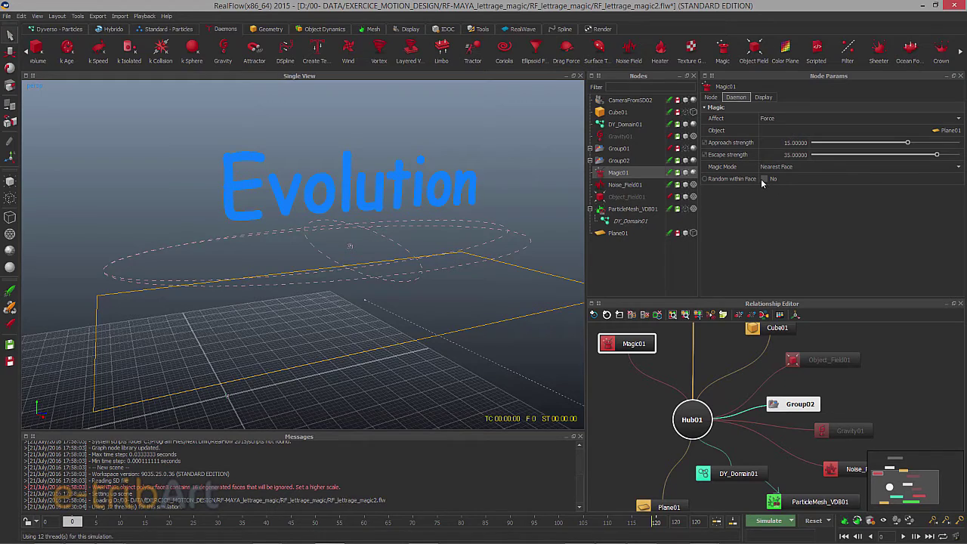
alt+drag(407, 287, 354, 272)
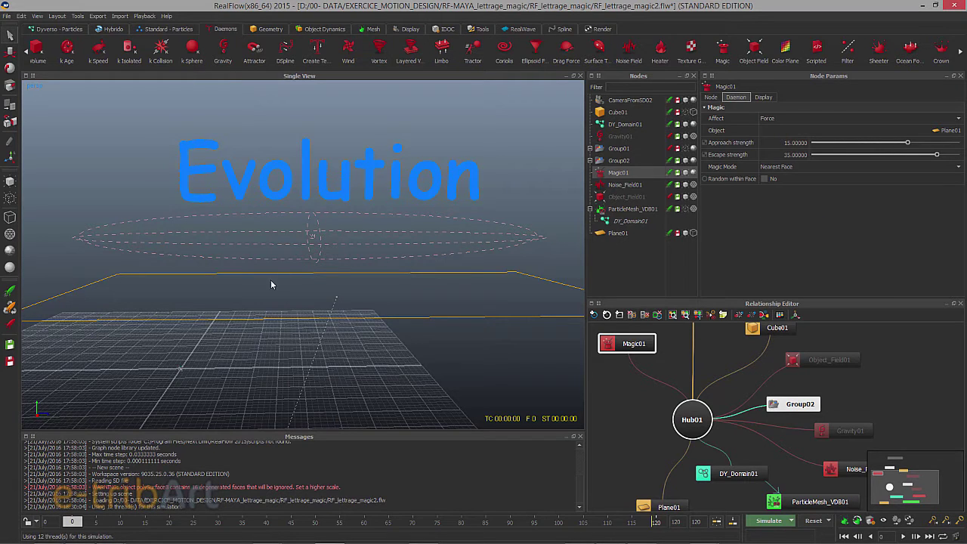
mouse_move(270, 285)
alt+mouse_down()
mouse_move(261, 275)
mouse_move(274, 277)
alt+mouse_up()
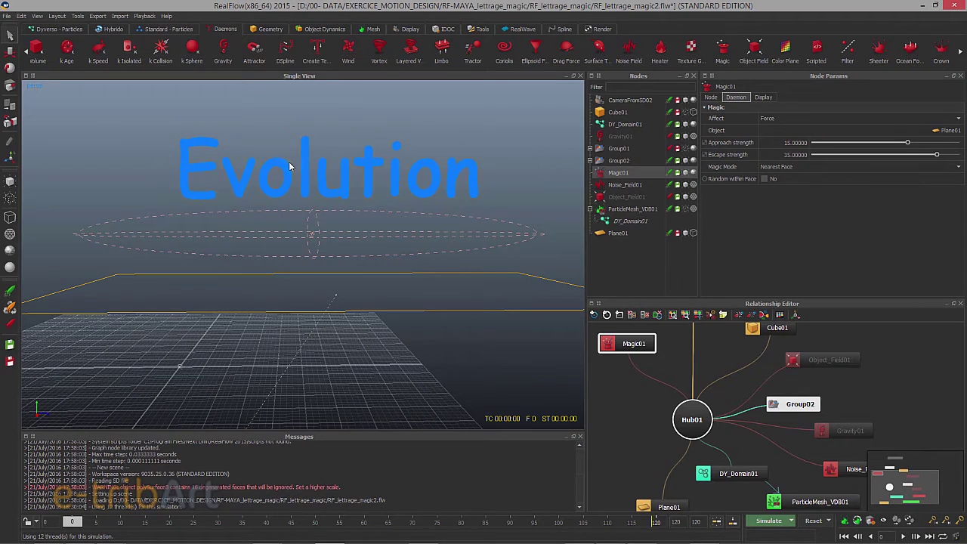
Run the fluid simulation with Noise_Field01 selected, stop it, and go to frame 18
click(630, 184)
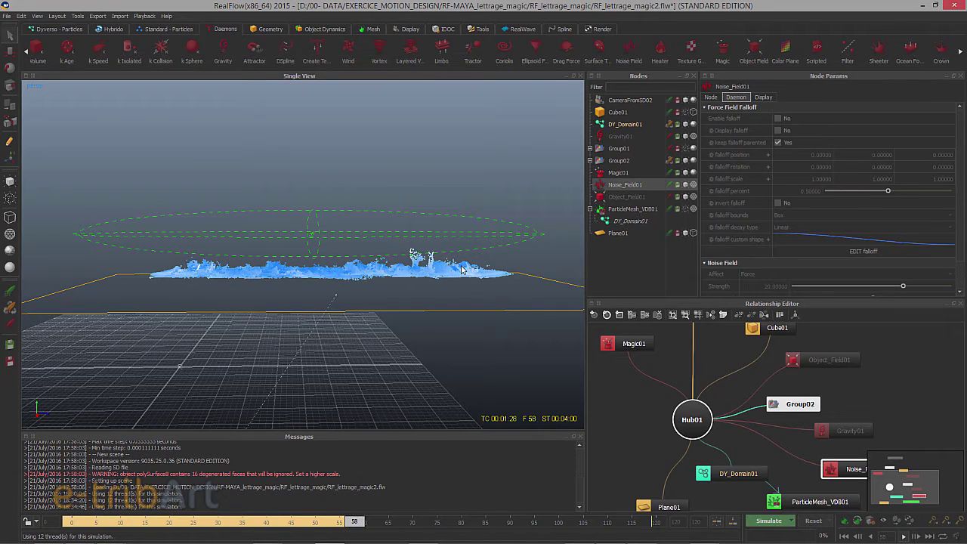
click(766, 521)
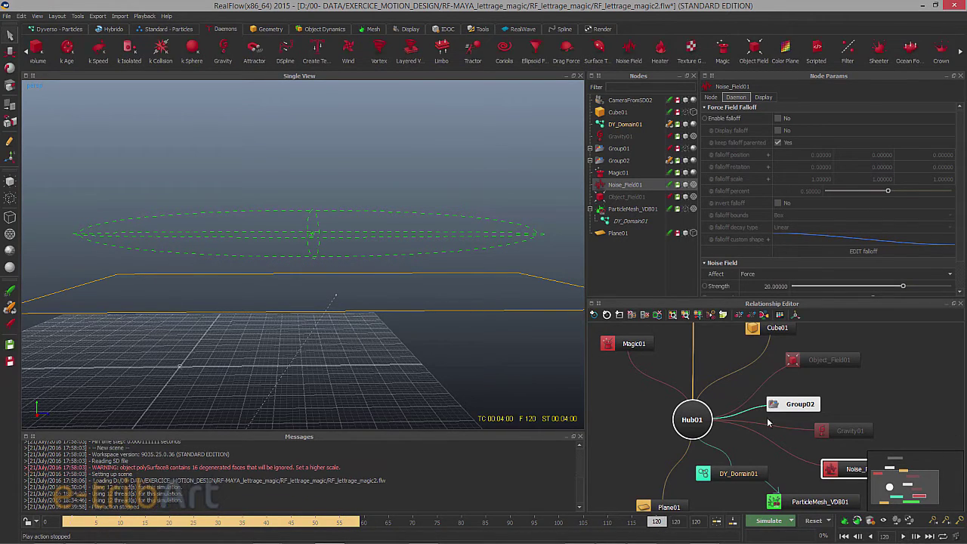
click(160, 522)
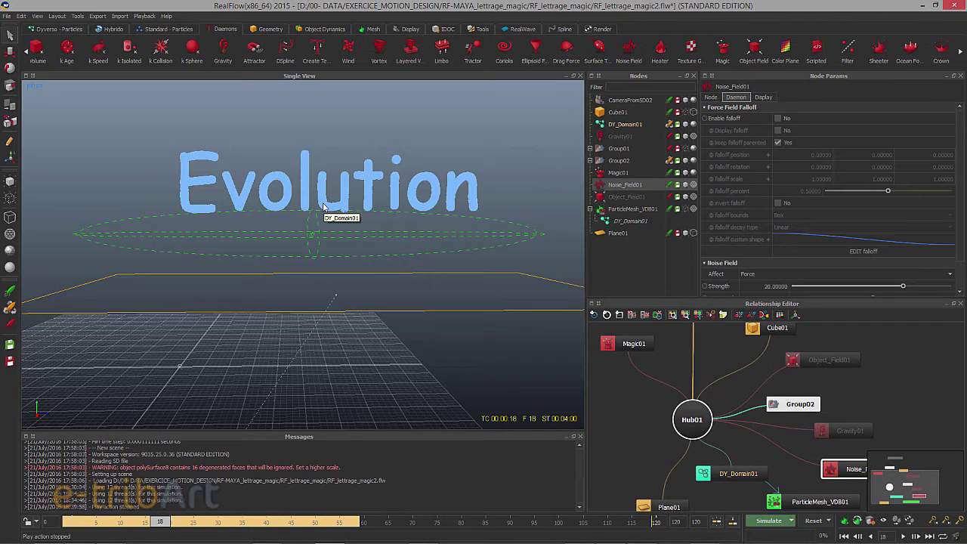
Review the mesh settings of ParticleMesh_VDB01 and the field and particle filter settings of its DY_Domain01 entry
click(632, 211)
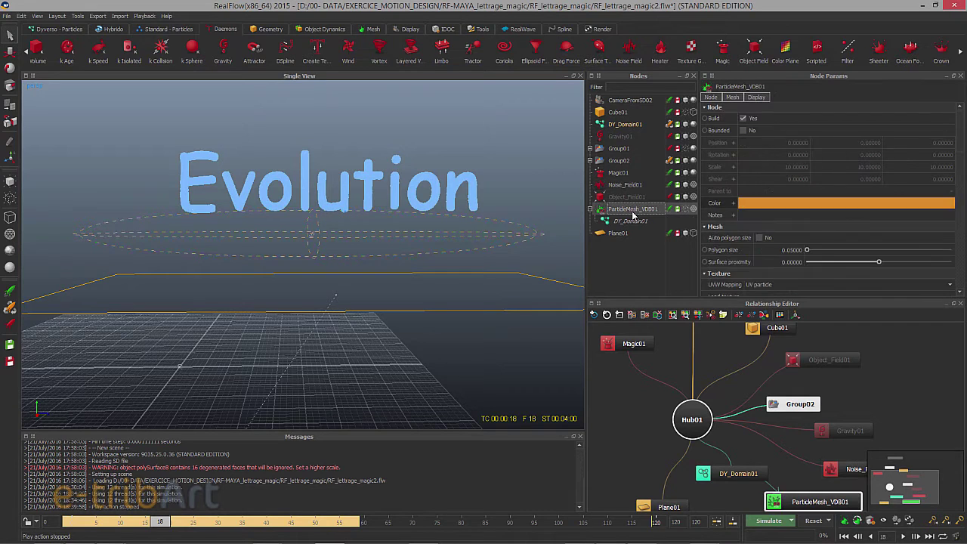
click(628, 222)
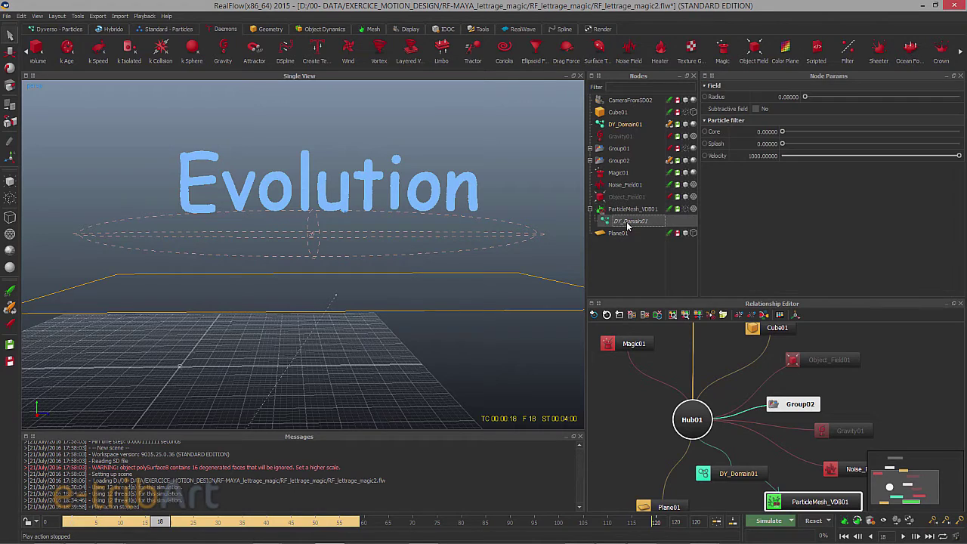
click(633, 211)
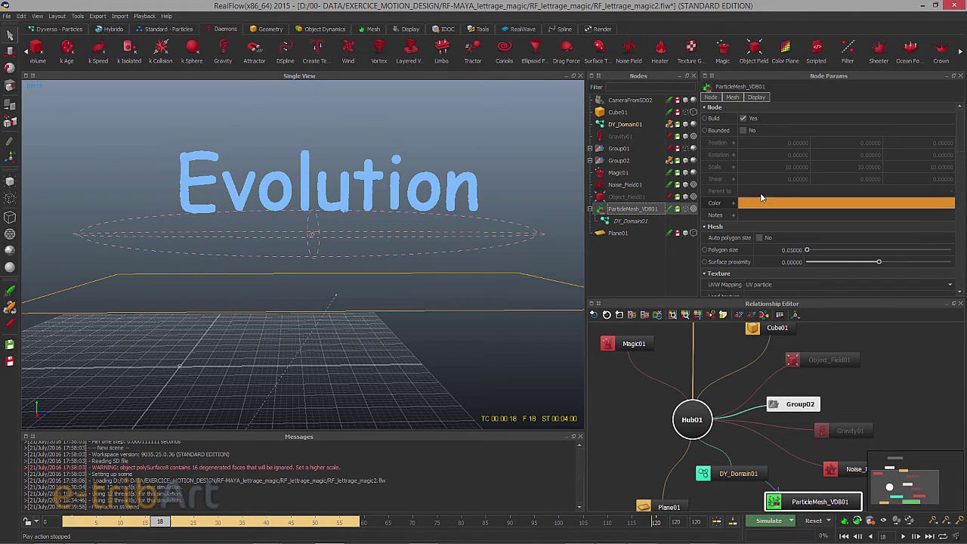
scroll(766, 250, down, 1)
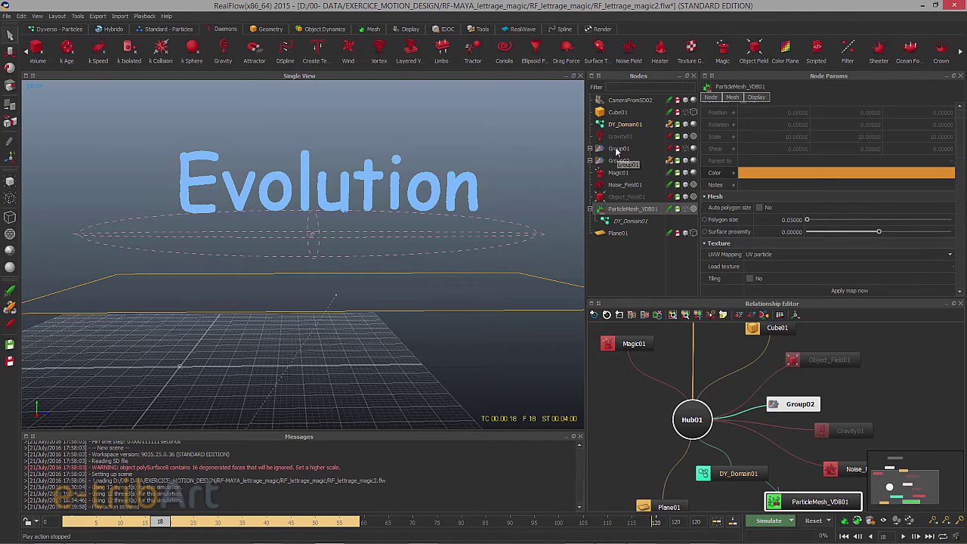
Hide the DY_Domain01 particles, display the ParticleMesh_VDB01 mesh instead, and view it further into the simulation
click(682, 124)
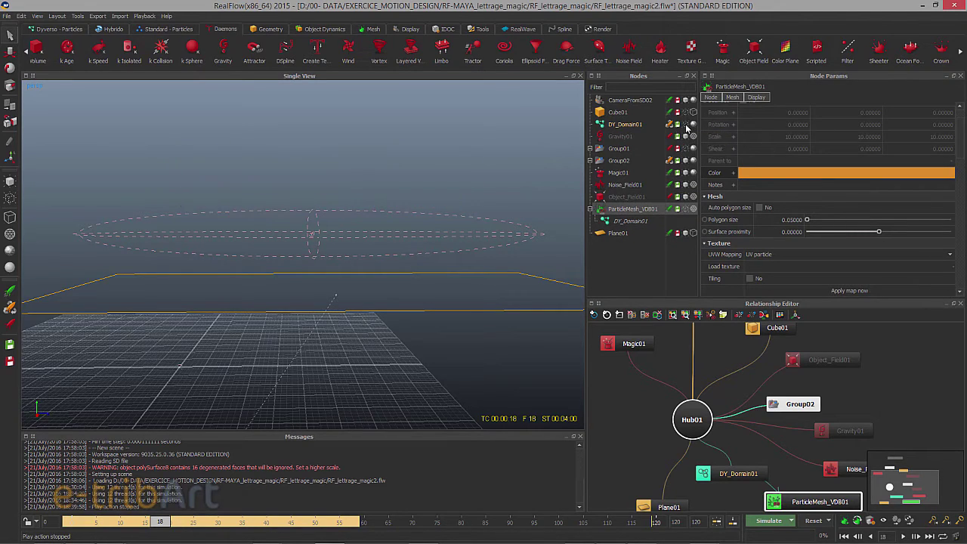
click(685, 211)
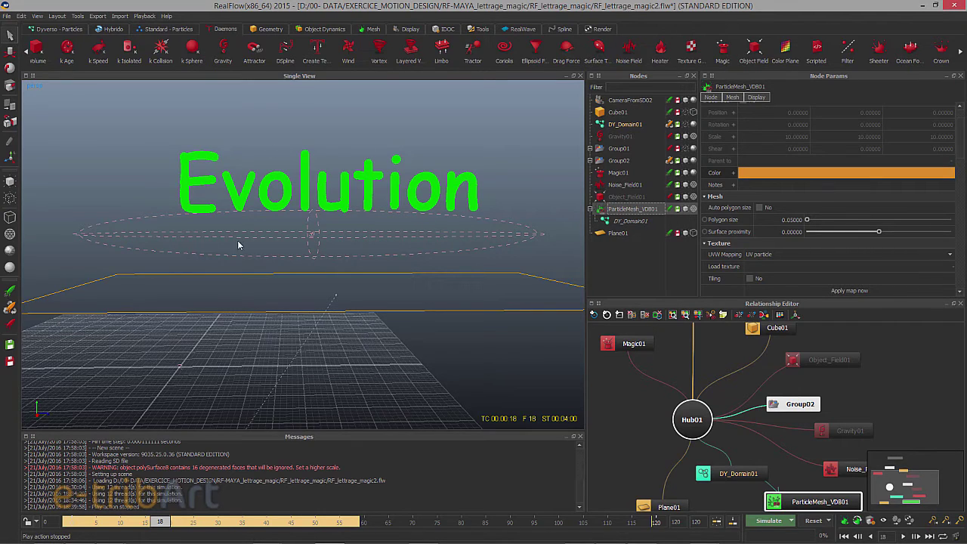
click(270, 521)
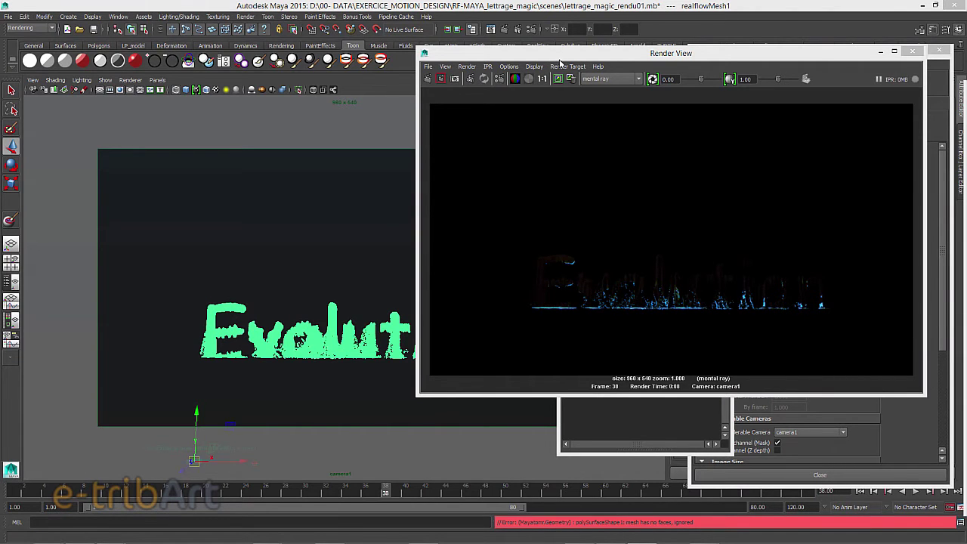
In Maya, move the Render View window out of the way and display the RealFlow tools
drag(563, 56, 577, 57)
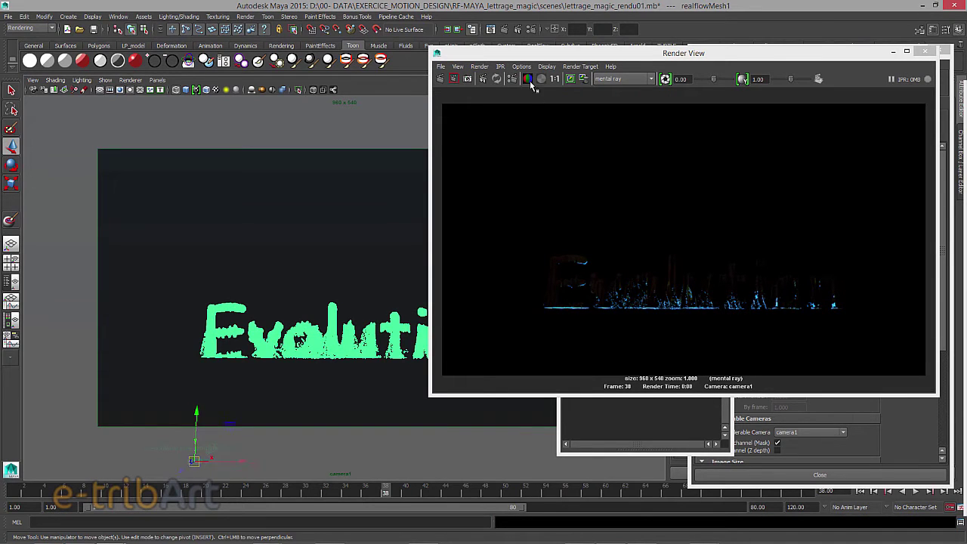
drag(574, 52, 966, 53)
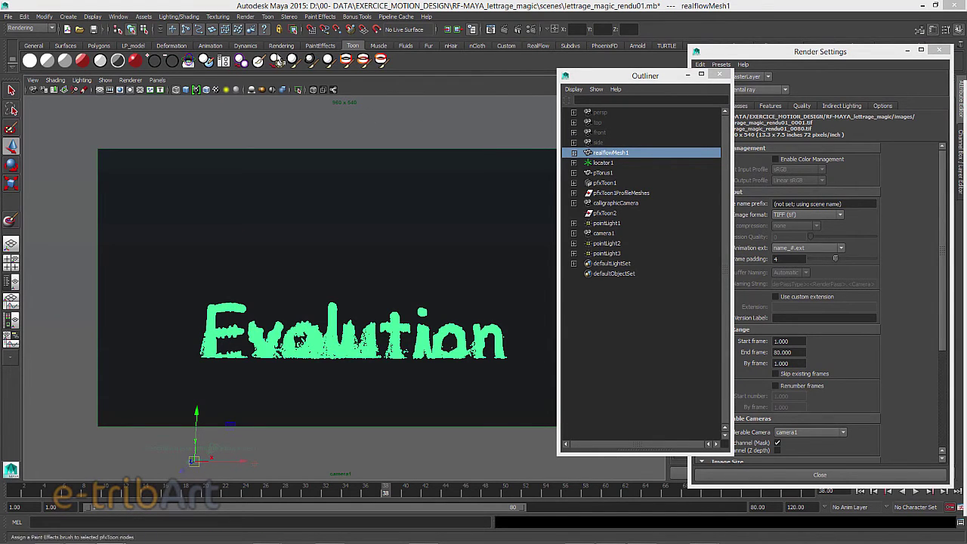
click(533, 47)
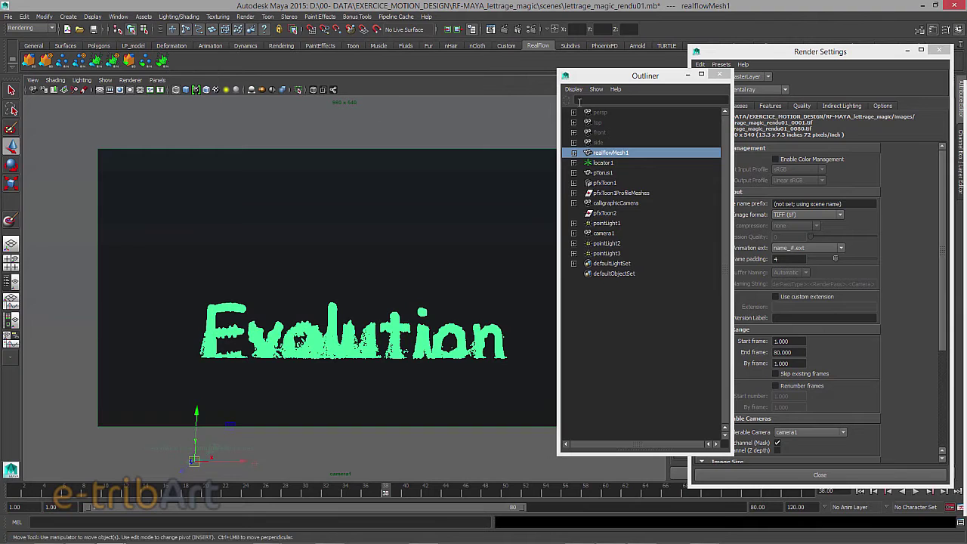
Move the Outliner clear of the Render Settings and display the realflowMeshSource1 attributes of realflowMesh1
click(606, 81)
drag(605, 81, 591, 72)
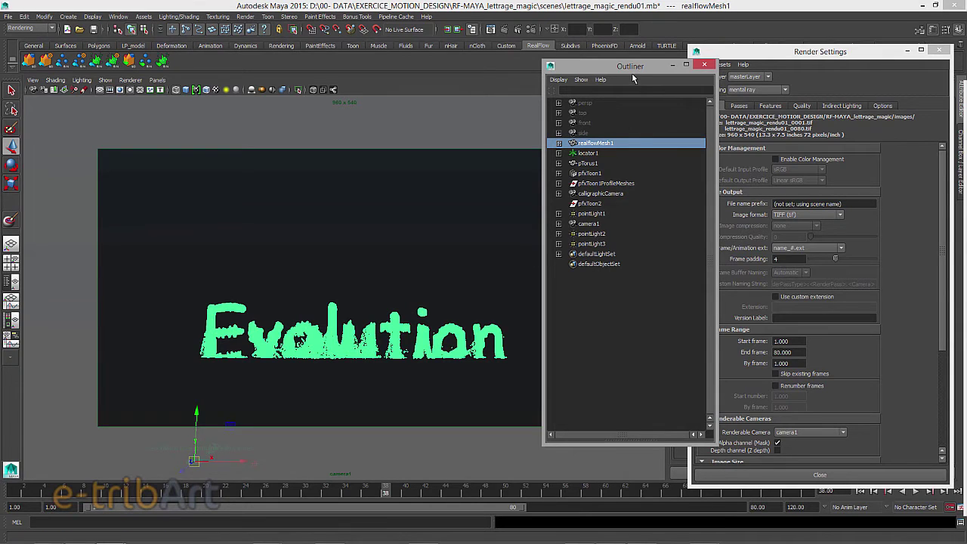
drag(632, 69, 600, 59)
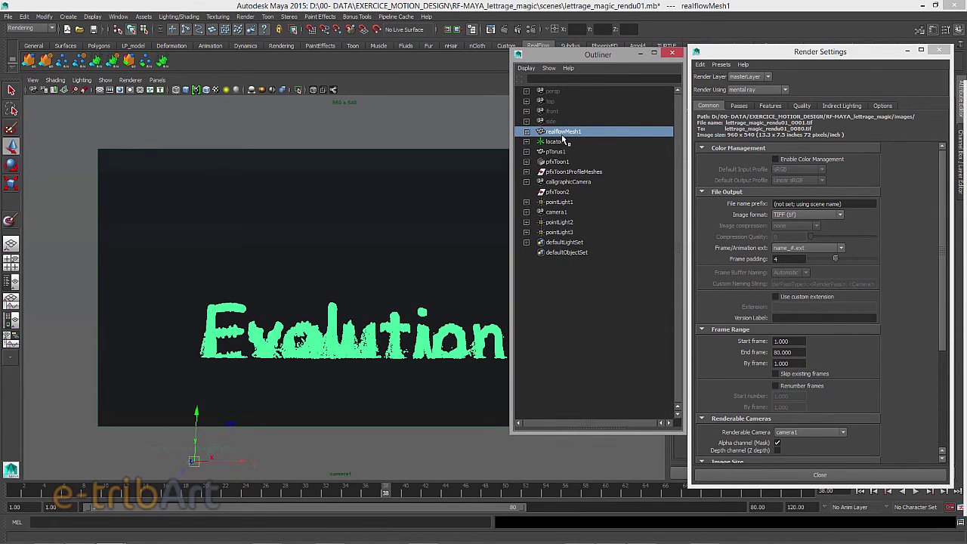
key(ctrl+a)
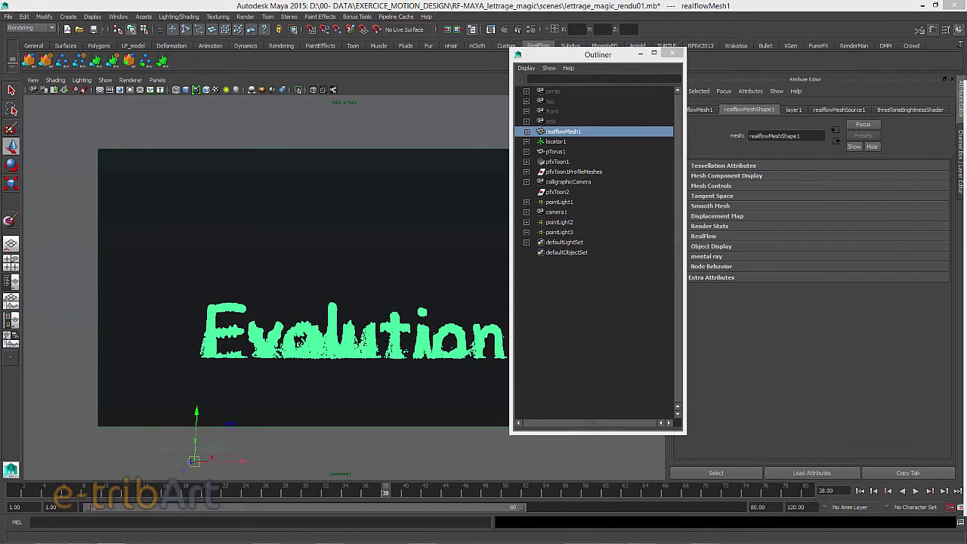
click(828, 111)
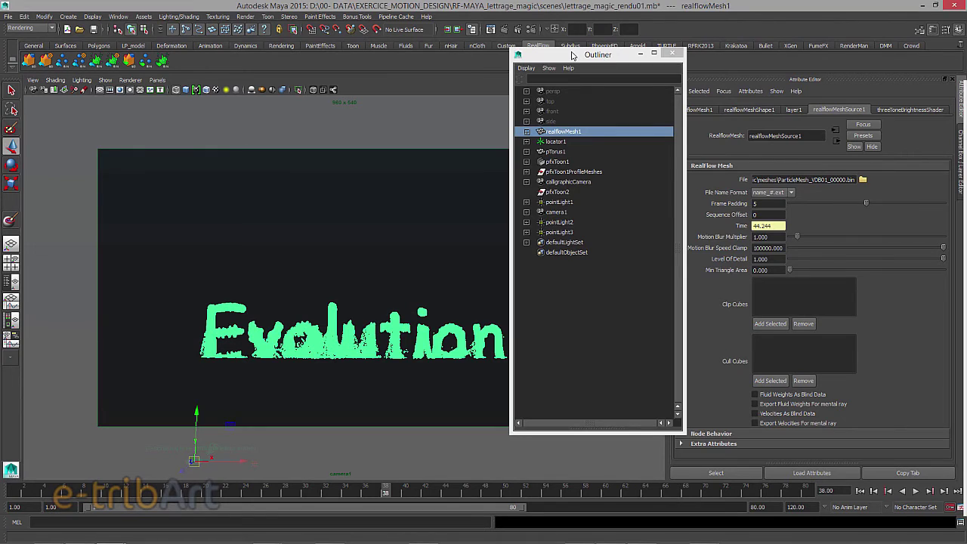
Examine the node network driving realflowMesh1, shift the locator1_inv_time node slightly, and close the Node Editor
drag(575, 55, 651, 63)
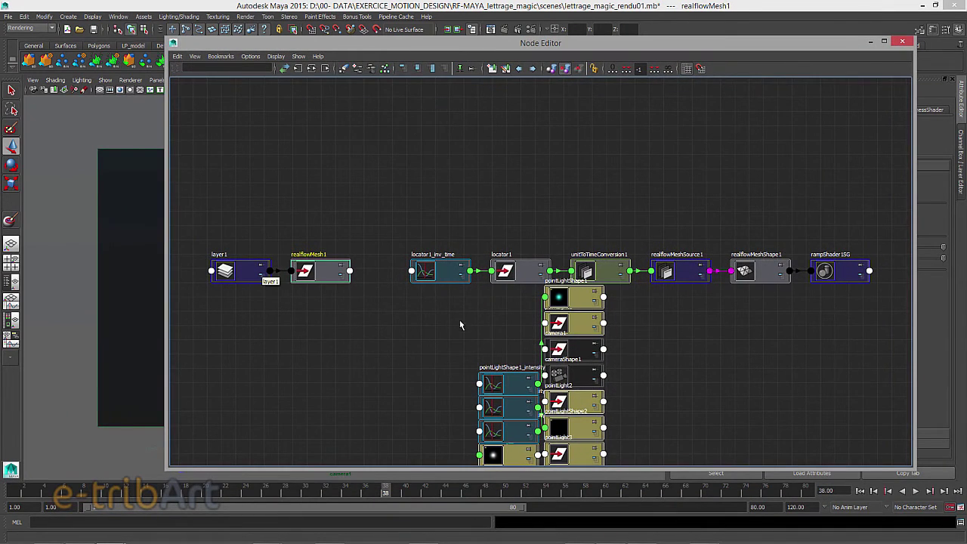
drag(438, 274, 422, 261)
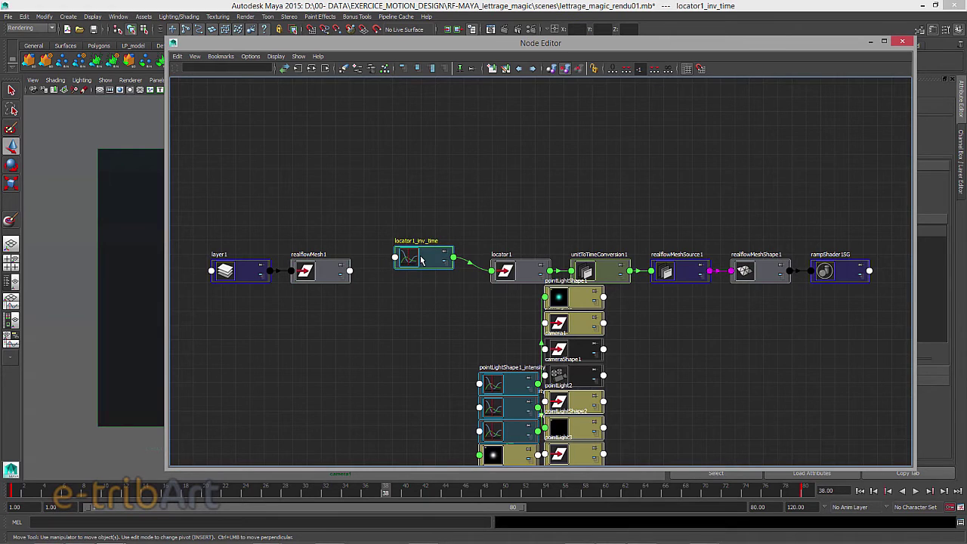
click(901, 41)
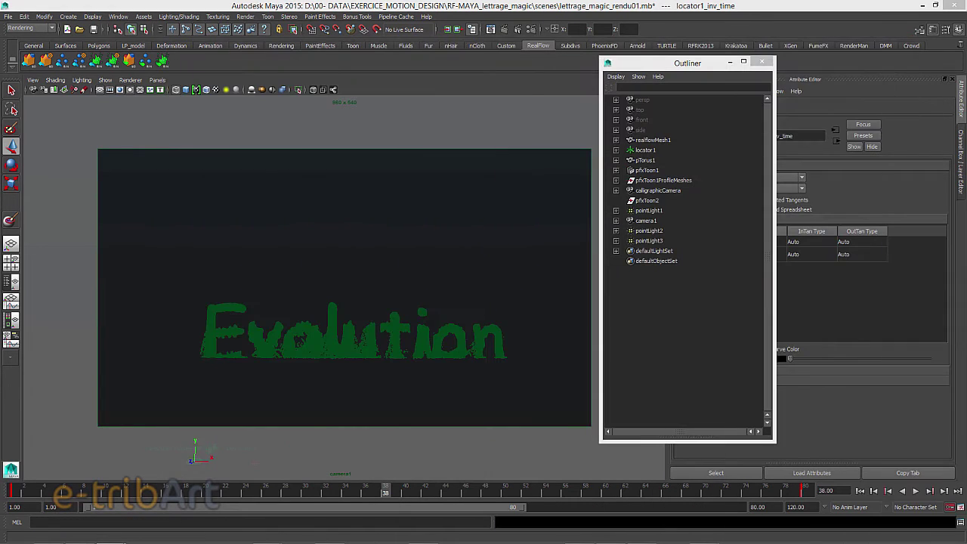
Move the Outliner clear of the Attribute Editor and display the extra attributes of locator1, driven by locator1_inv_time
drag(711, 64, 571, 63)
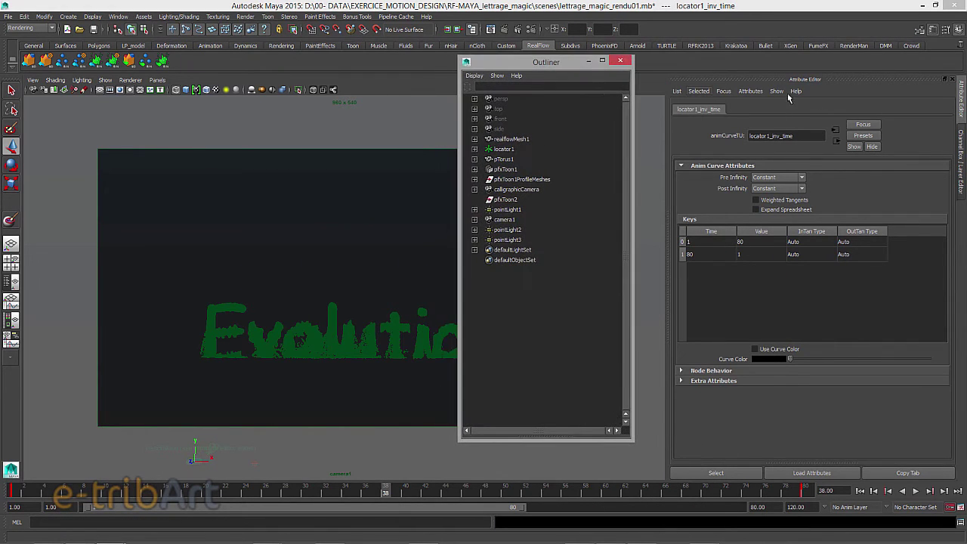
click(755, 92)
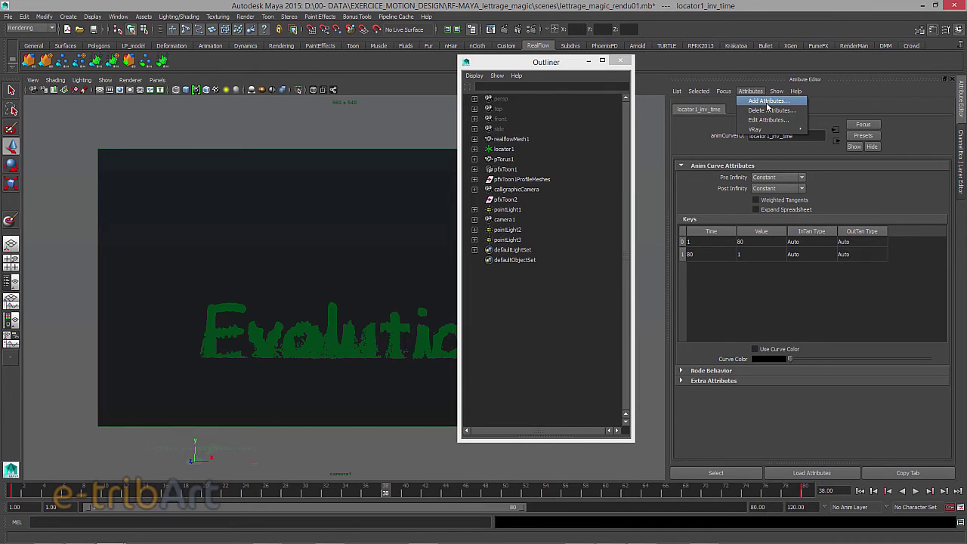
click(708, 113)
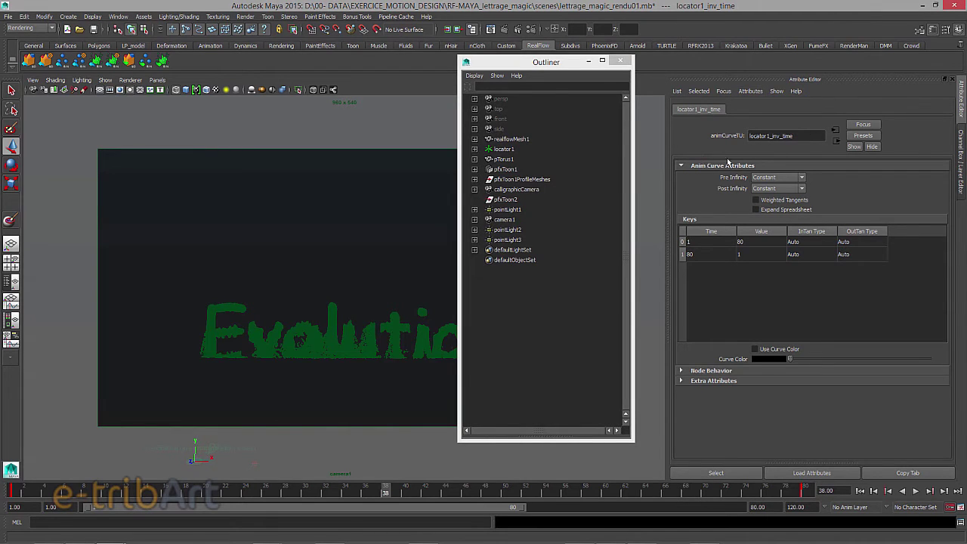
click(836, 141)
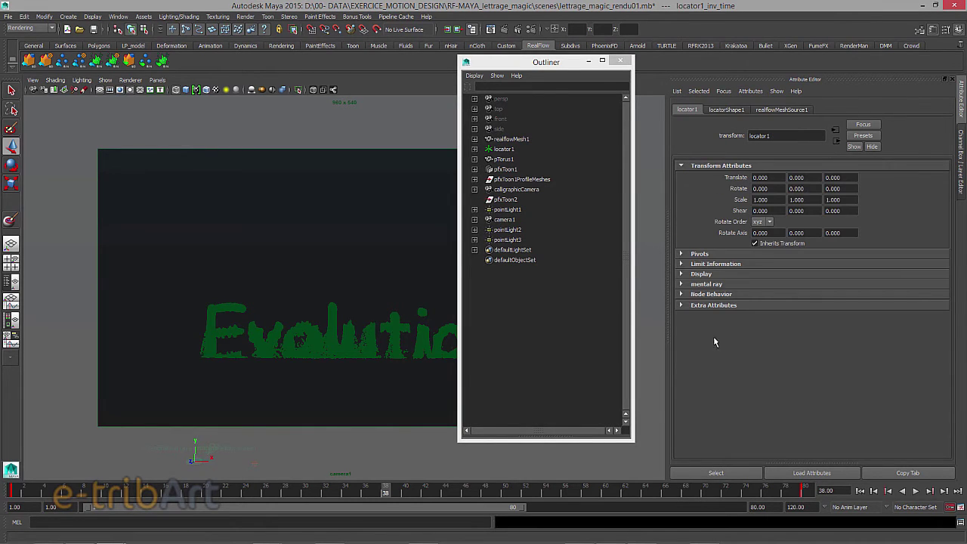
click(712, 305)
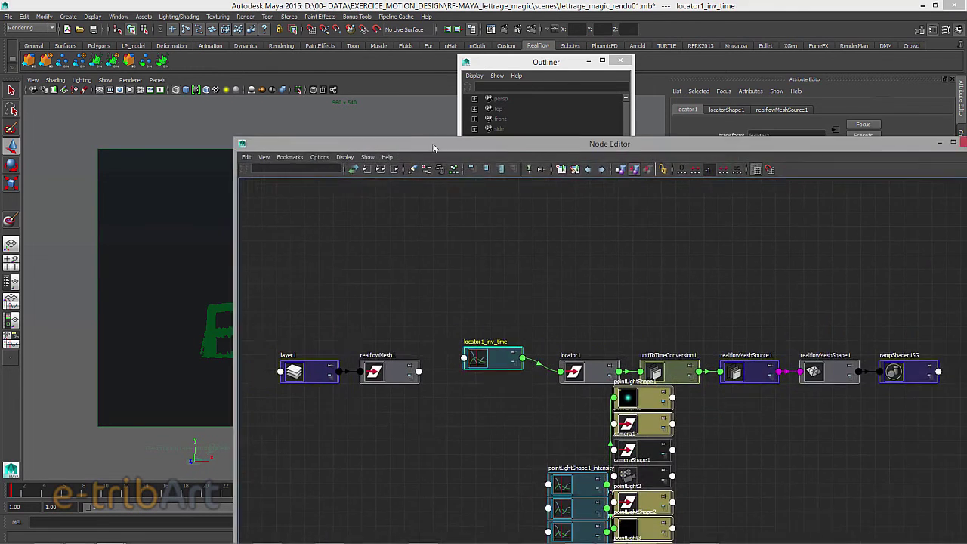
Reposition the Node Editor and raise the unitToTimeConversion1 and locator1 nodes above the light nodes to clarify the connection chain
drag(432, 143, 361, 66)
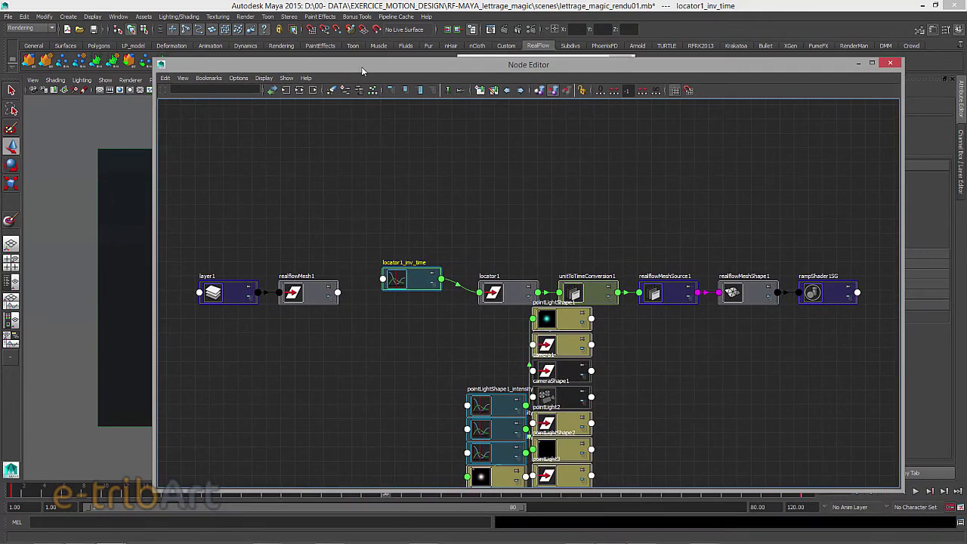
scroll(414, 415, up, 6)
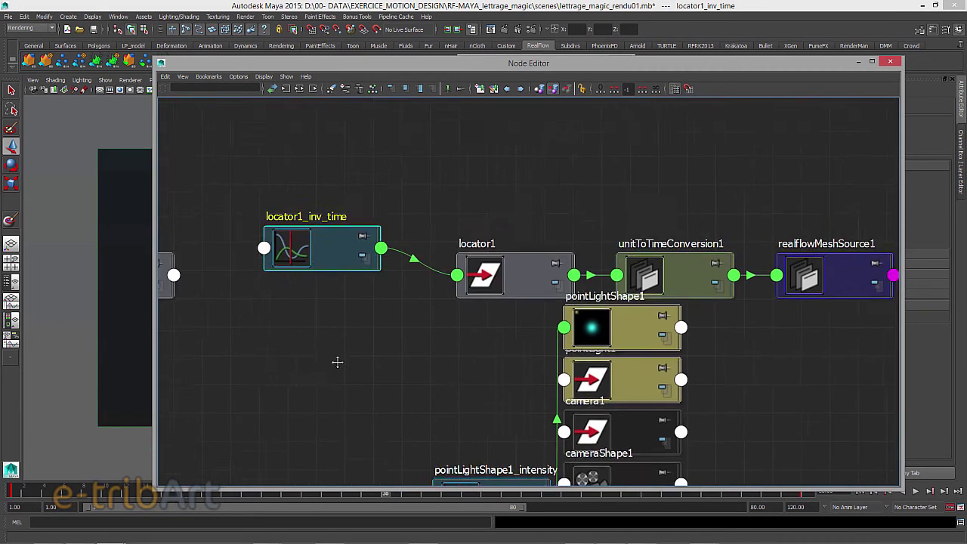
drag(585, 272, 576, 203)
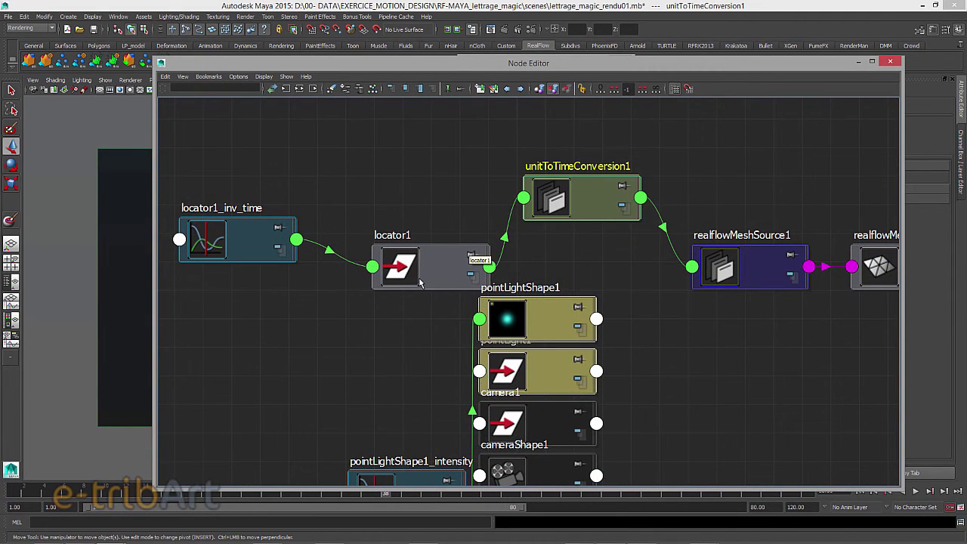
drag(418, 275, 388, 206)
mouse_move(752, 272)
mouse_down()
mouse_move(752, 251)
mouse_move(751, 273)
mouse_up()
scroll(343, 383, down, 5)
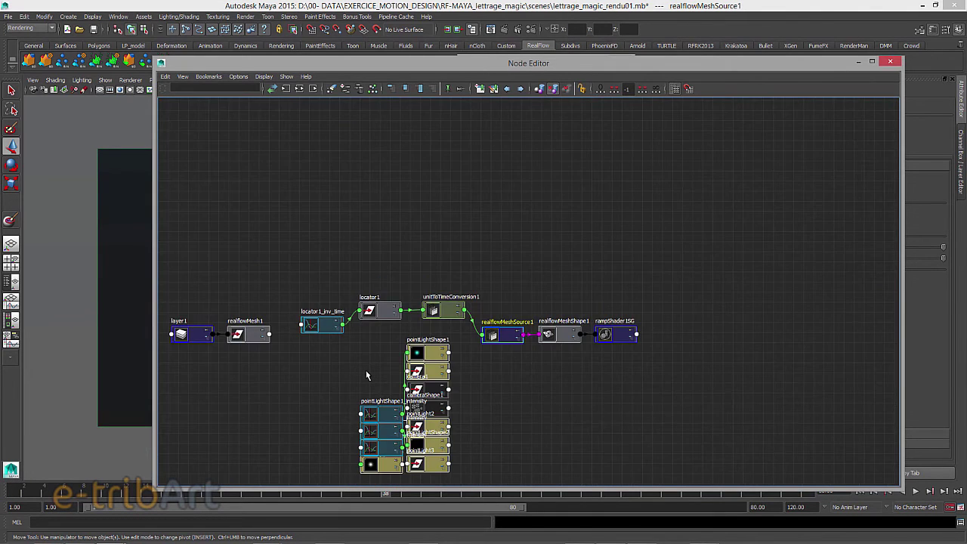
scroll(366, 376, up, 3)
middle_drag(367, 378, 405, 397)
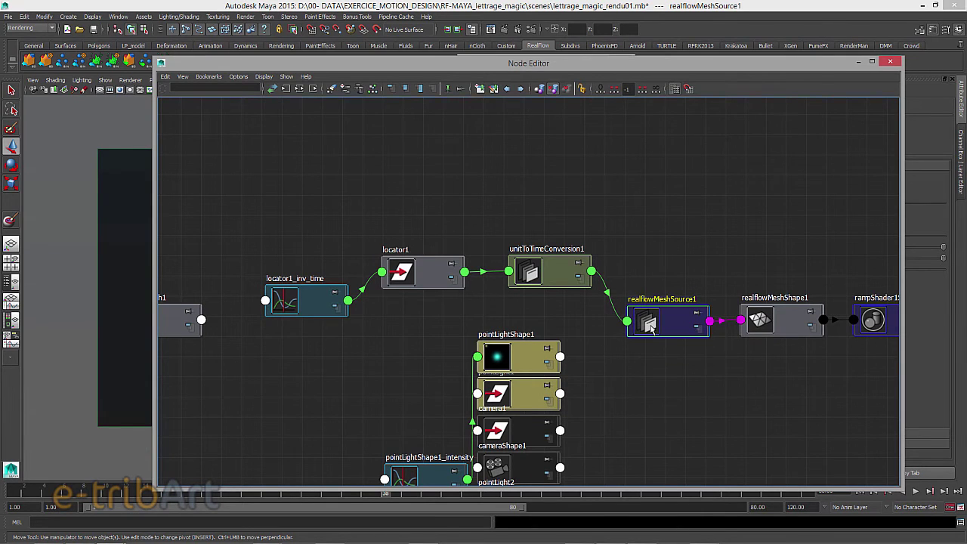
Expand the realflowMeshSource1 node to show its connected attributes and move it up beside unitToTimeConversion1
scroll(642, 329, up, 2)
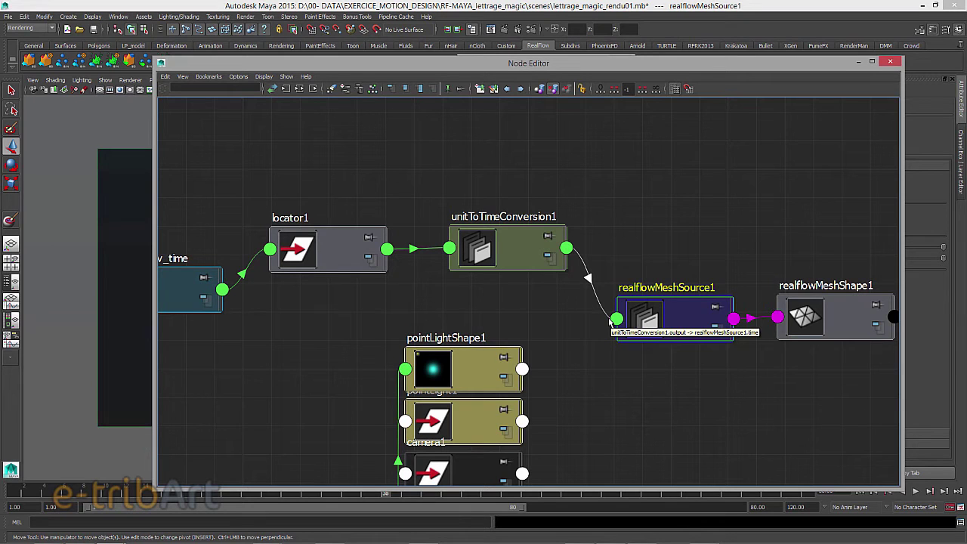
click(716, 328)
drag(680, 314, 691, 246)
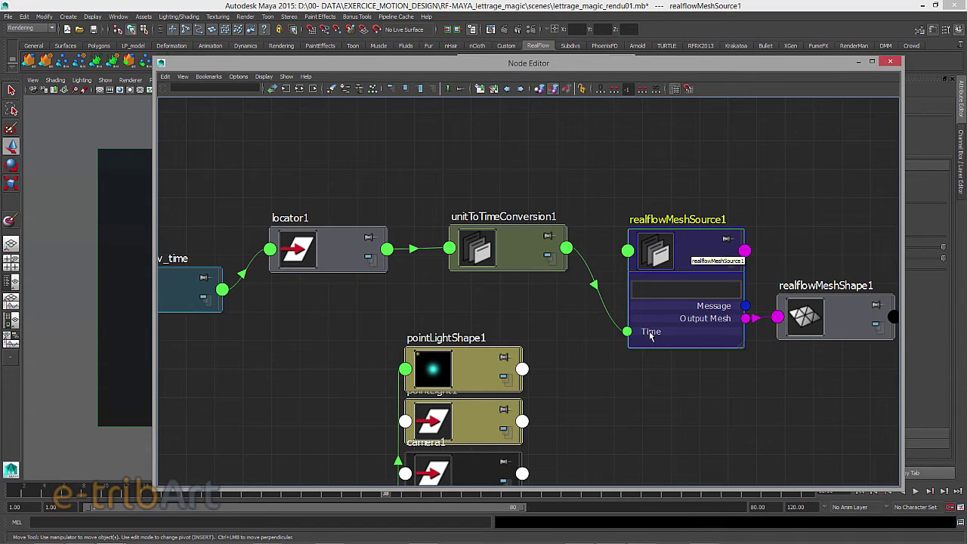
drag(682, 254, 661, 249)
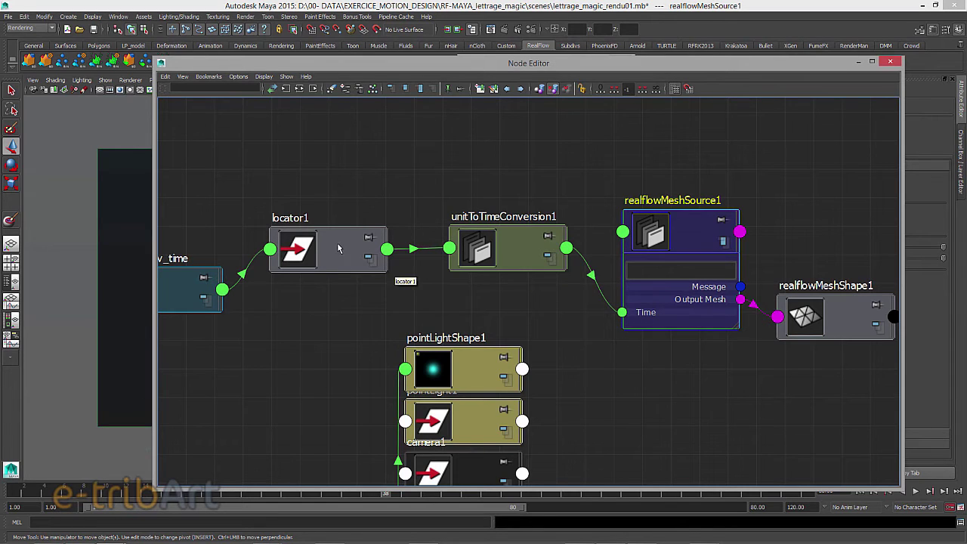
Nudge the locator1 and unitToTimeConversion1 nodes upward and expand locator1 to show its Inv Time connection
drag(337, 242, 338, 237)
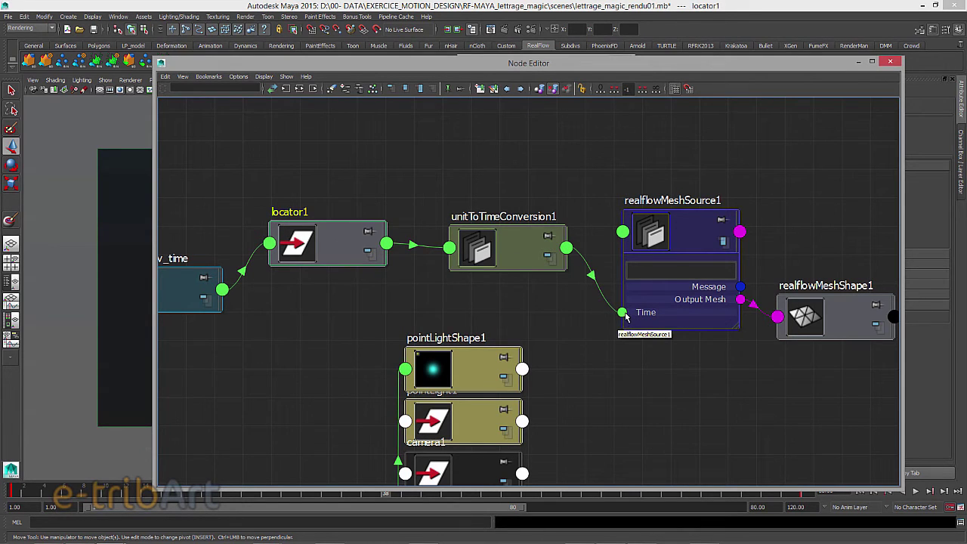
drag(477, 230, 513, 232)
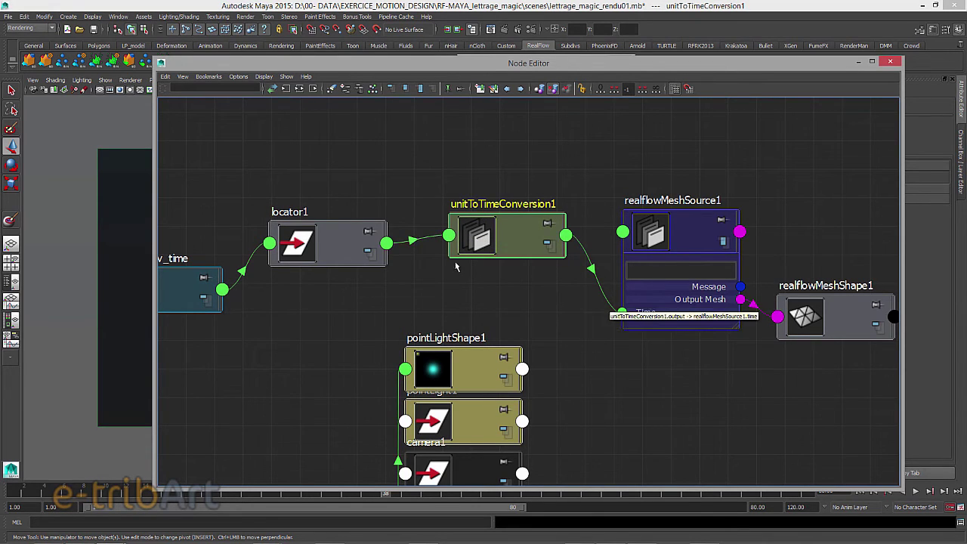
drag(371, 261, 372, 244)
click(369, 235)
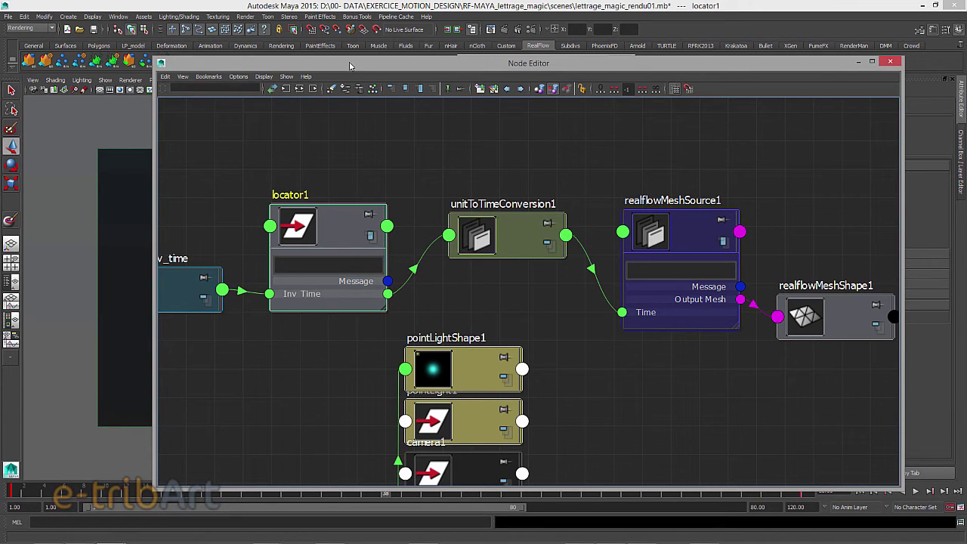
Return to the attributes of locator1 and display the keys of the locator1_inv_time curve driving Inv Time
double_click(320, 231)
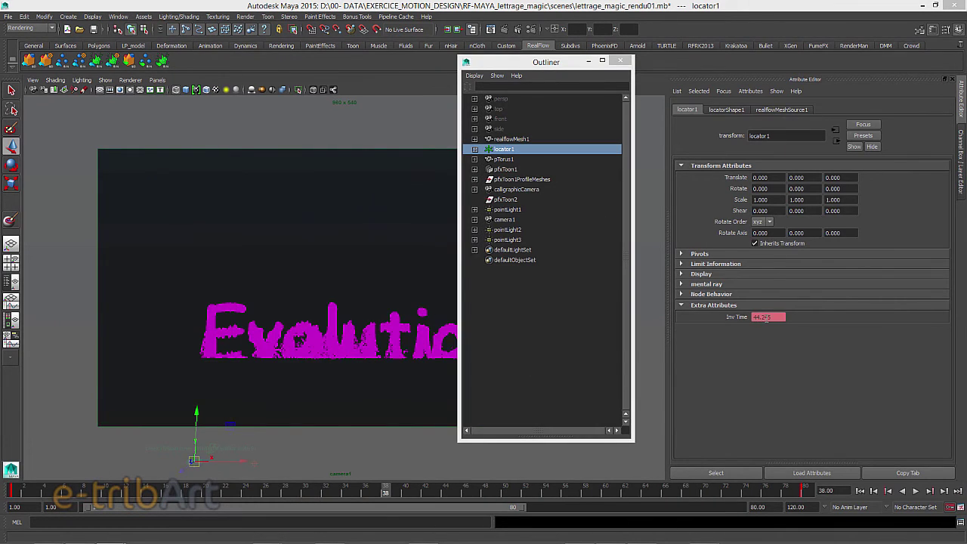
right_click(764, 316)
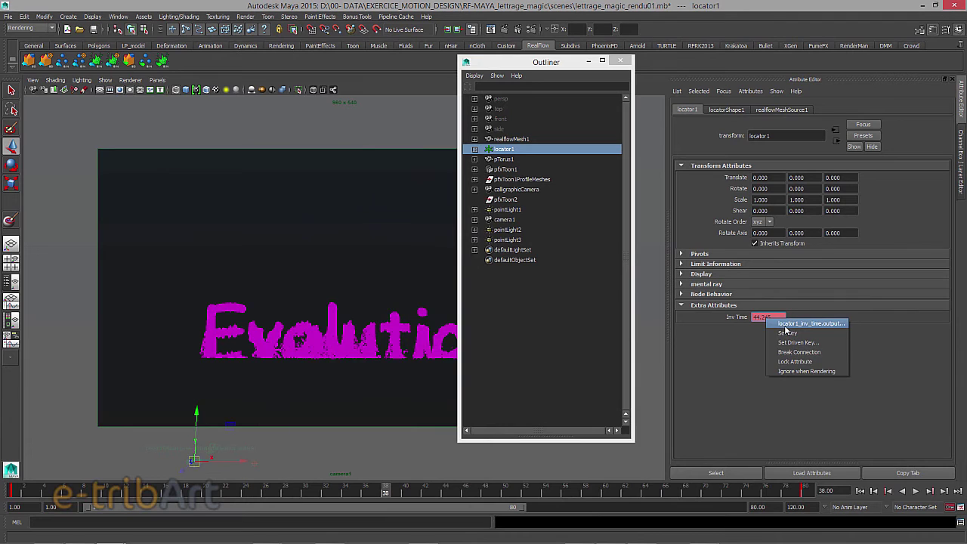
click(787, 325)
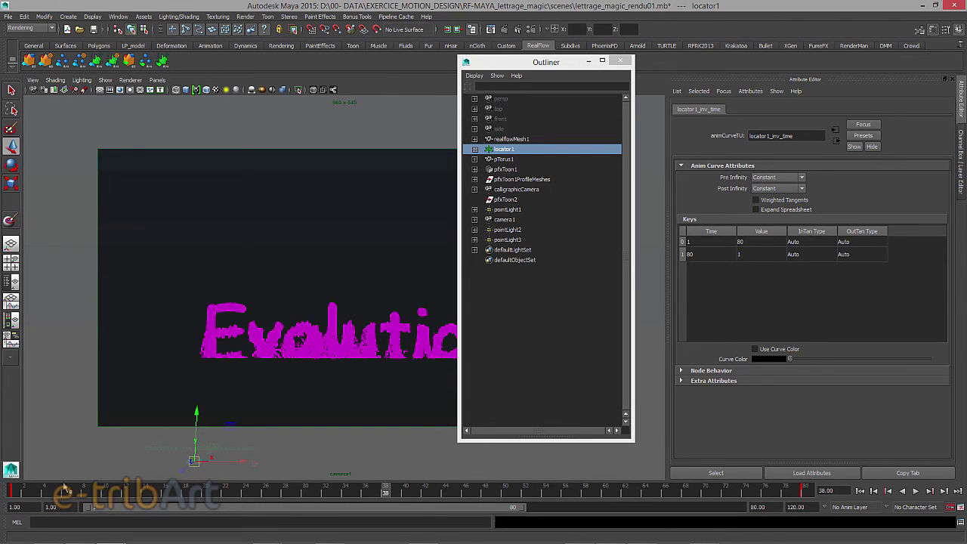
Move the Outliner off the camera view and review the reversed lettering animation at frames 1 and 80 and several frames between
click(19, 493)
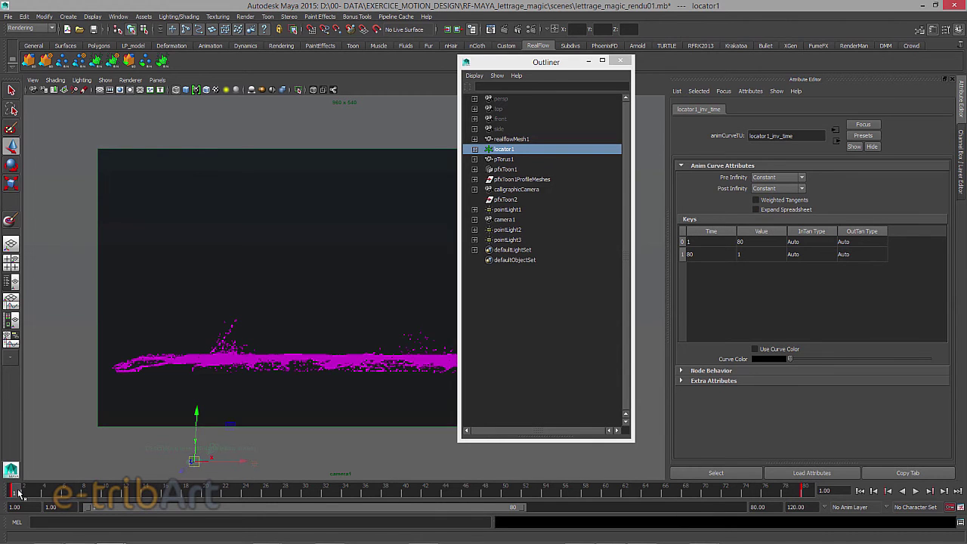
click(518, 64)
drag(518, 64, 665, 65)
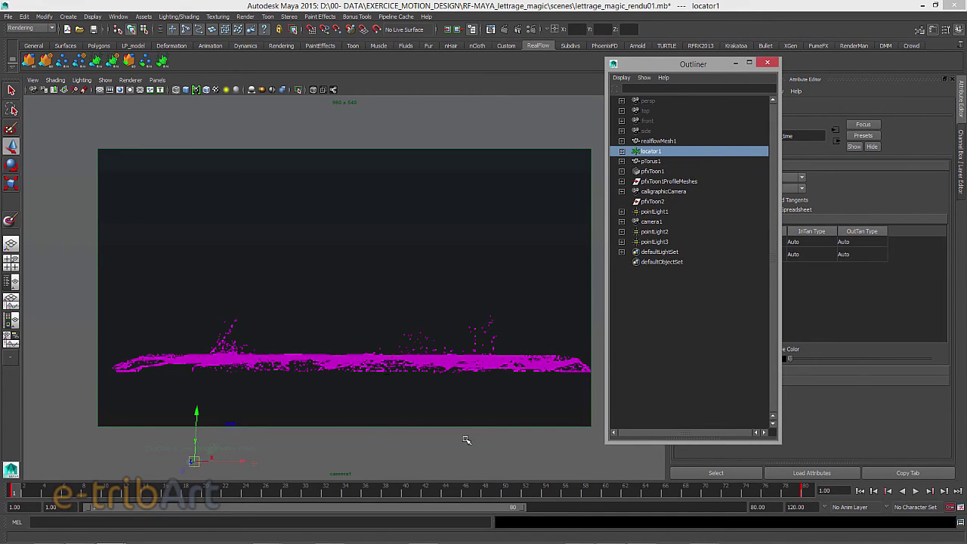
click(807, 494)
click(806, 495)
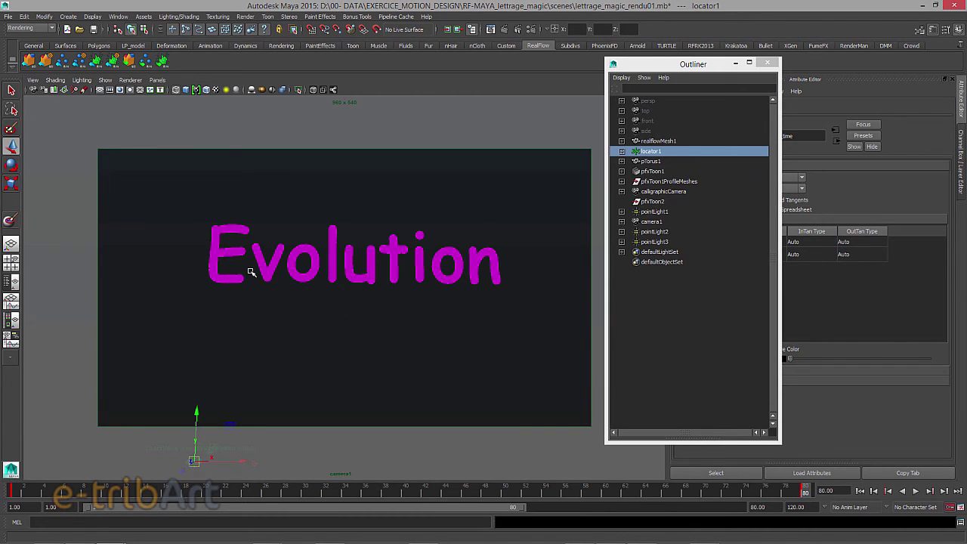
click(525, 495)
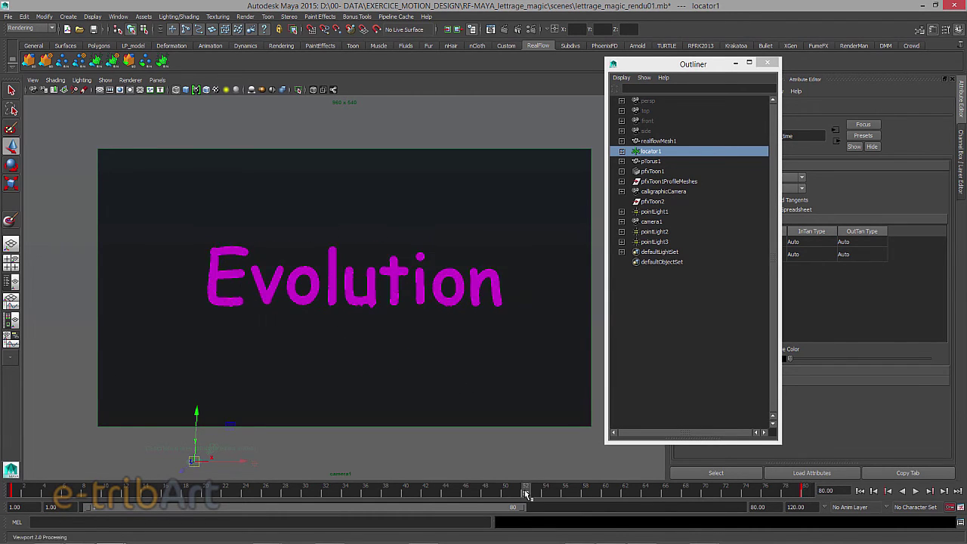
drag(492, 494, 292, 494)
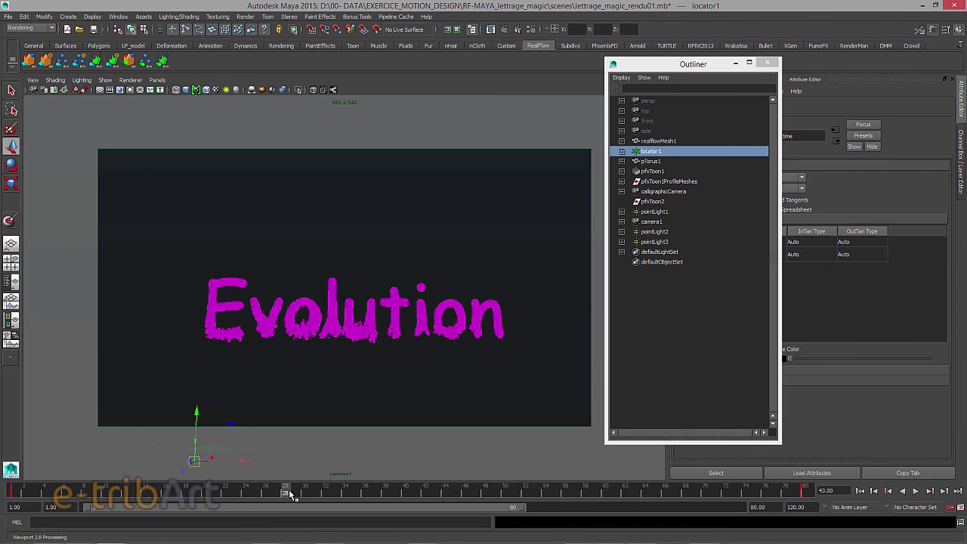
click(366, 490)
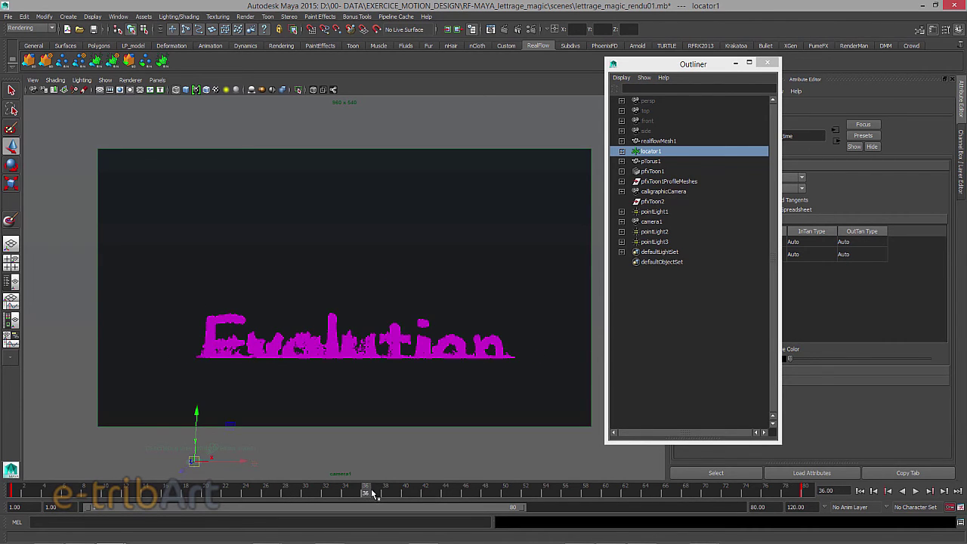
click(479, 492)
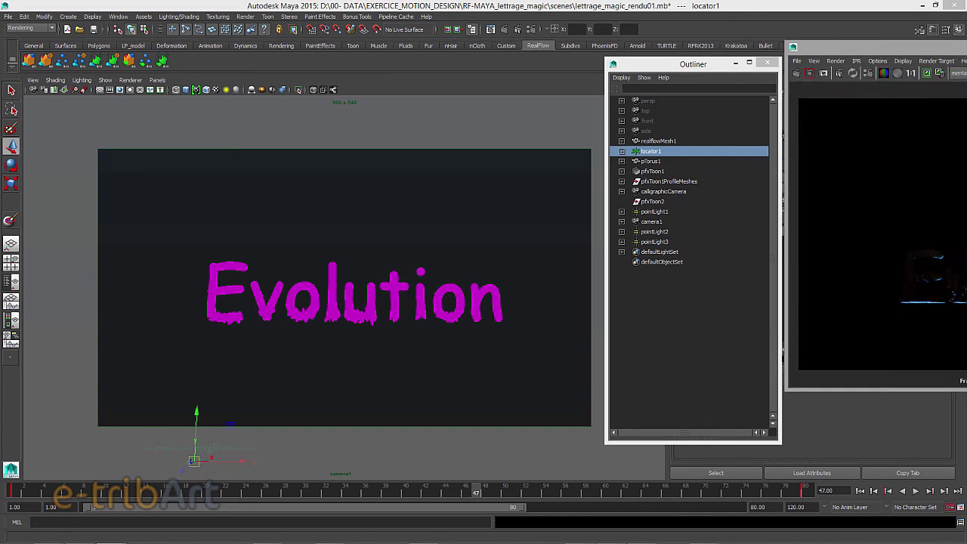
Bring the Render View fully into sight and render frame 58 of the lettering with mental ray
drag(869, 65, 691, 67)
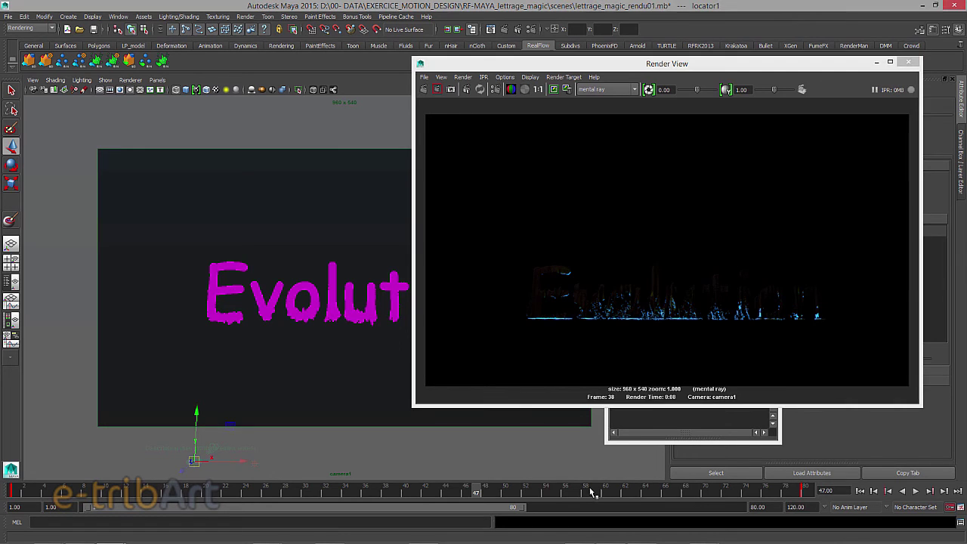
click(587, 491)
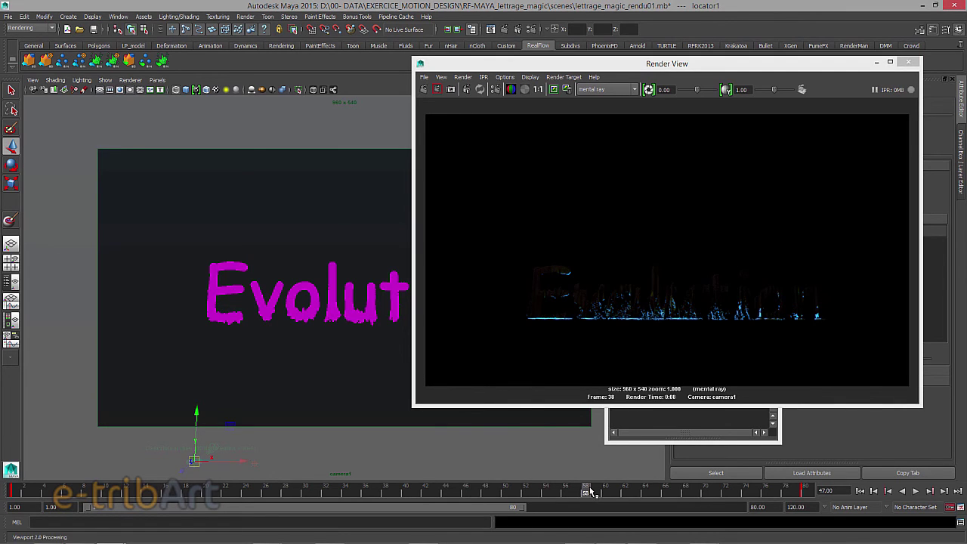
click(422, 89)
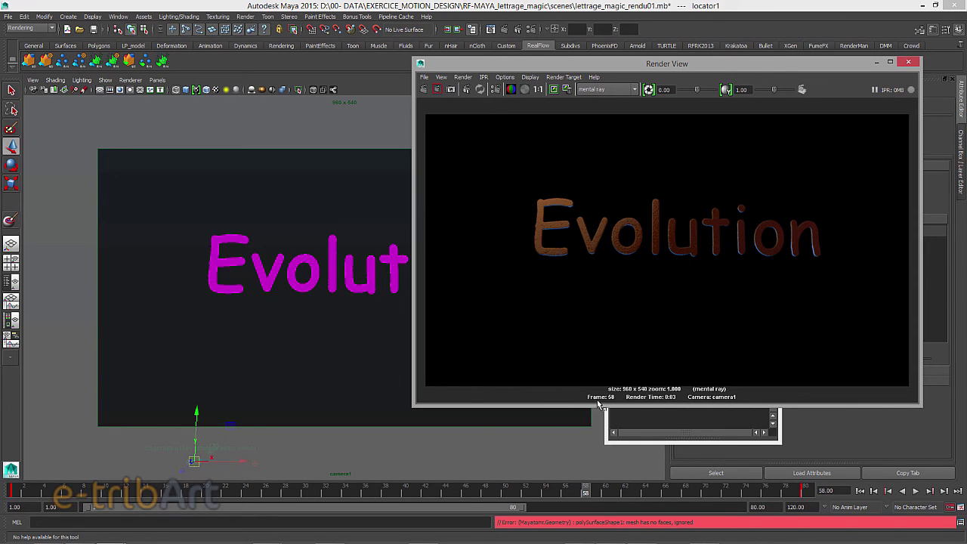
Render frame 34 of the forming lettering, followed by frame 44, in the Render View
click(367, 493)
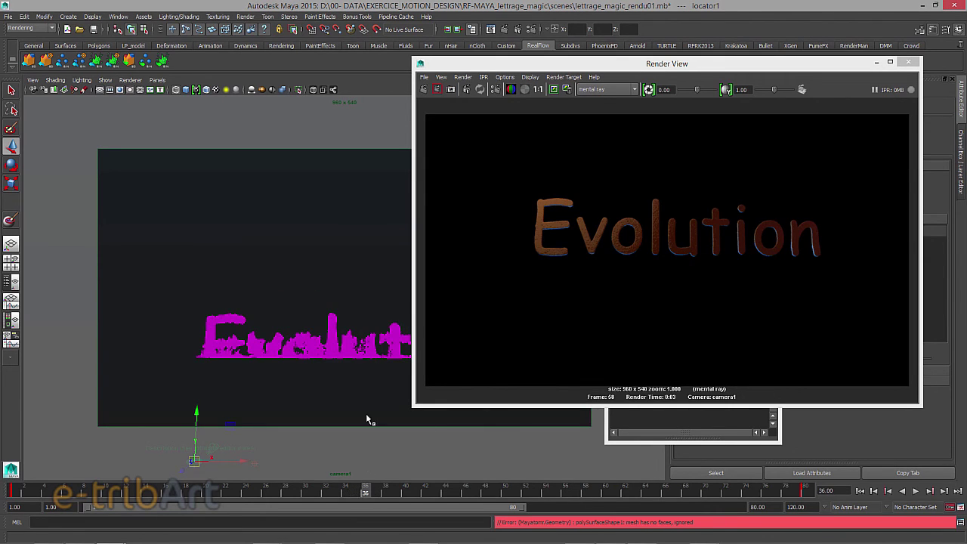
click(424, 89)
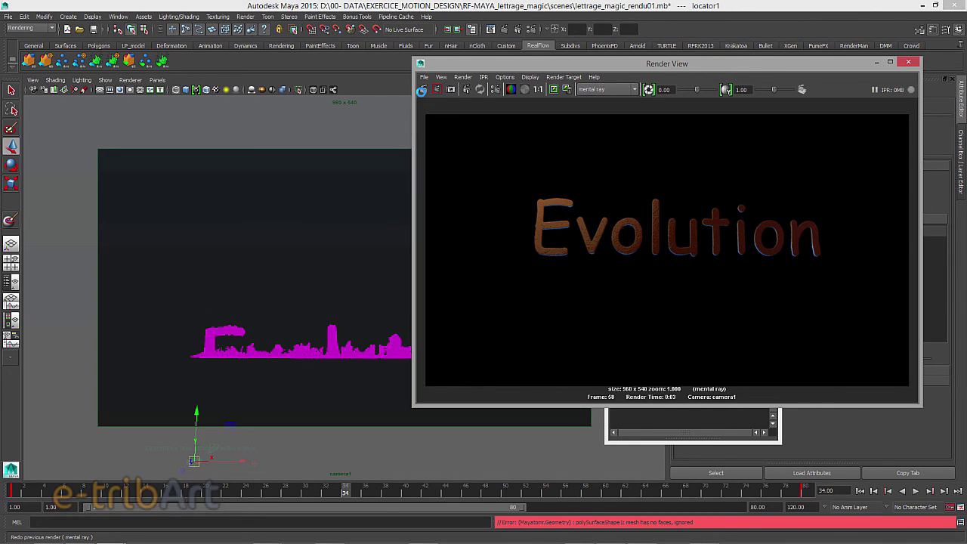
click(421, 90)
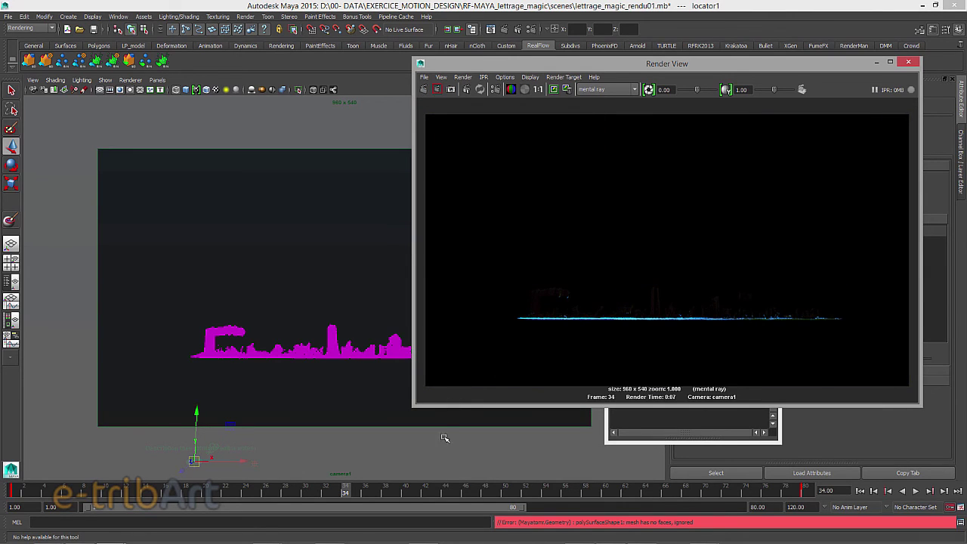
click(452, 492)
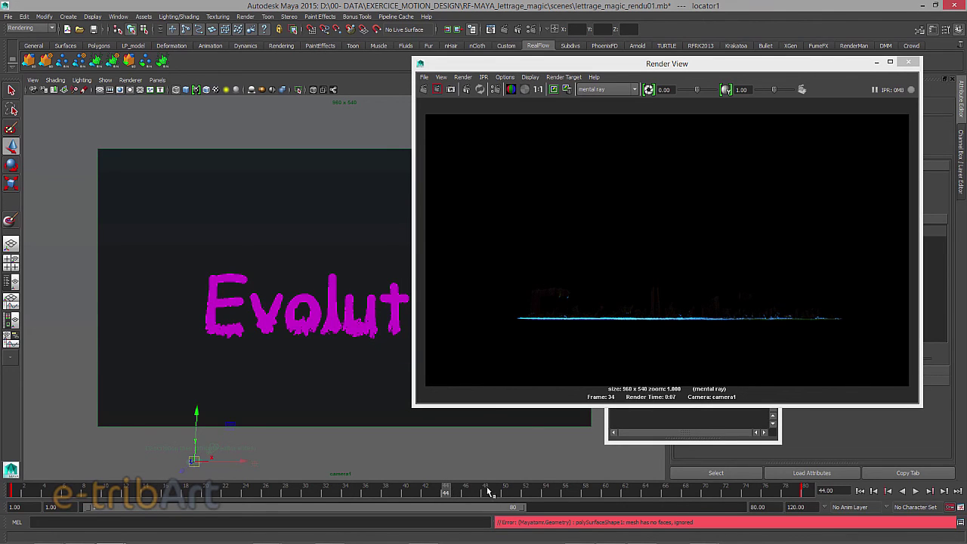
click(425, 90)
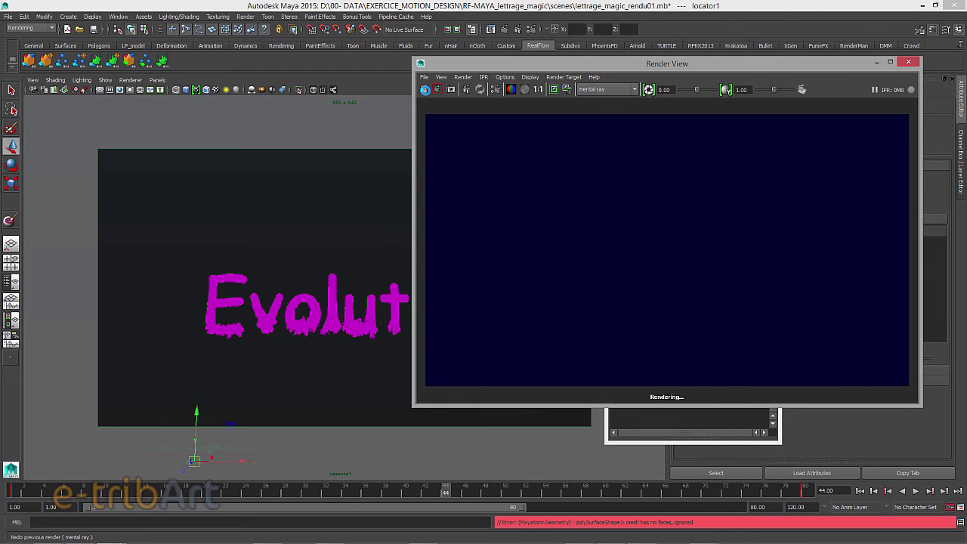